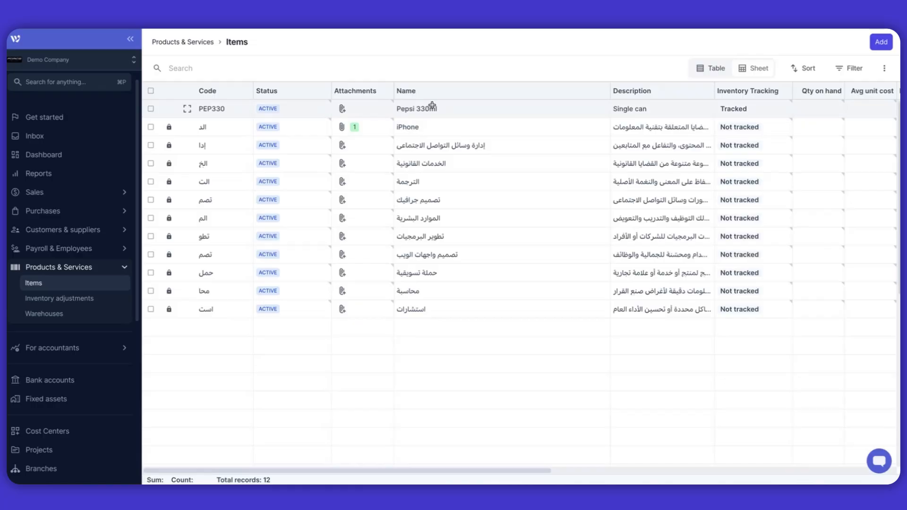
- Open the Pepsi 330ml item to examine its units of measure and conversion factor, and close it again
scroll(337, 118, "right", 7)
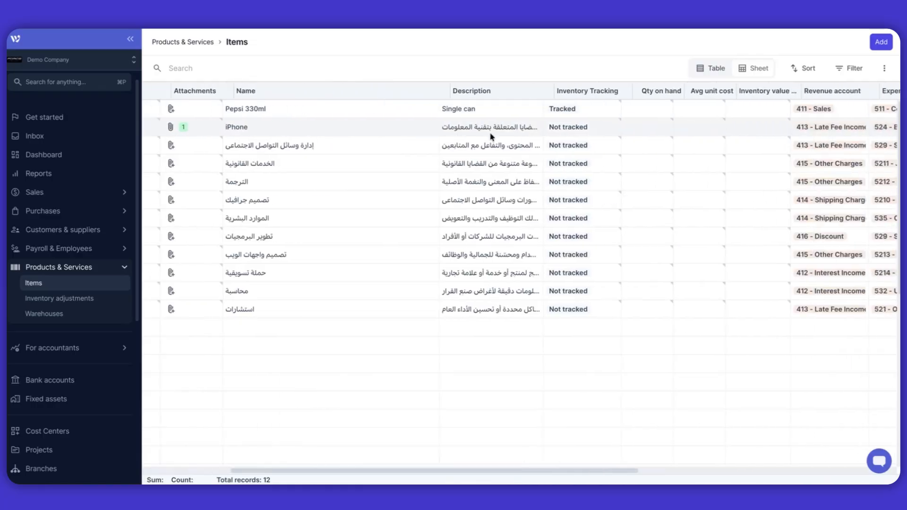
scroll(448, 113, "left", 7)
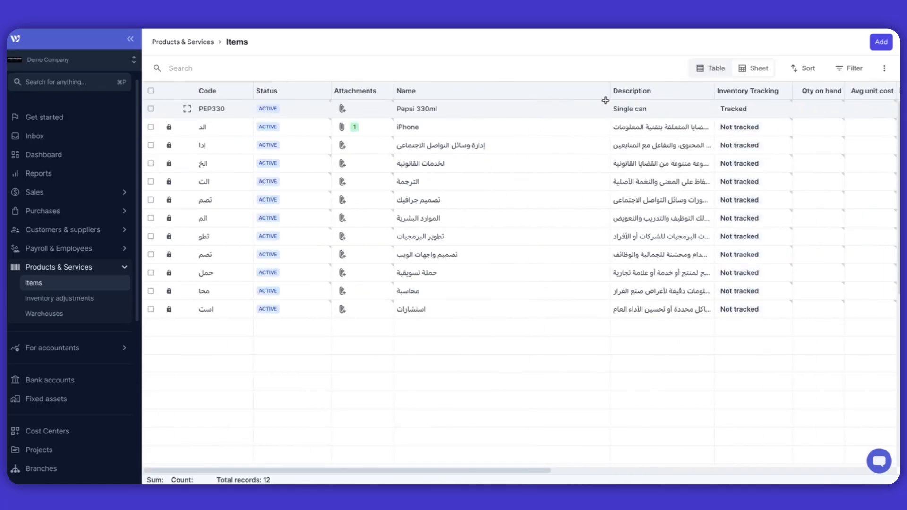
left_click(187, 110)
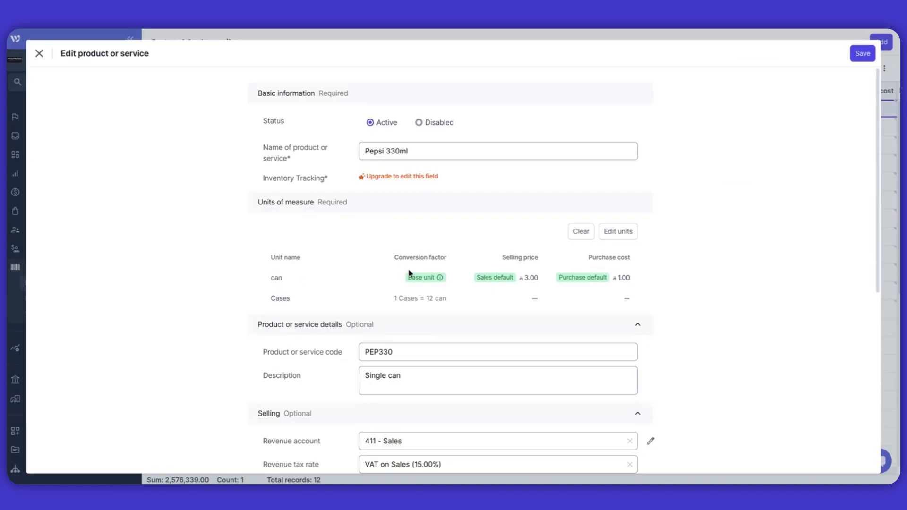
mouse_move(407, 280)
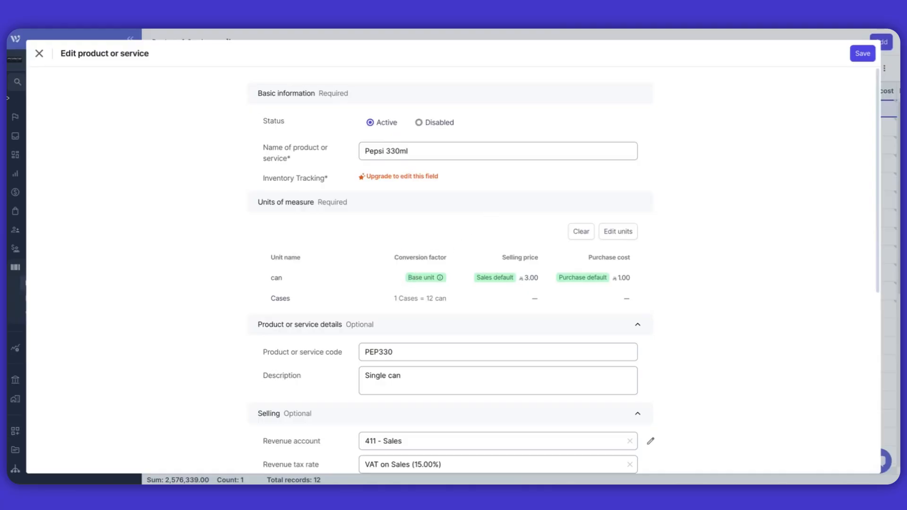
left_click(40, 53)
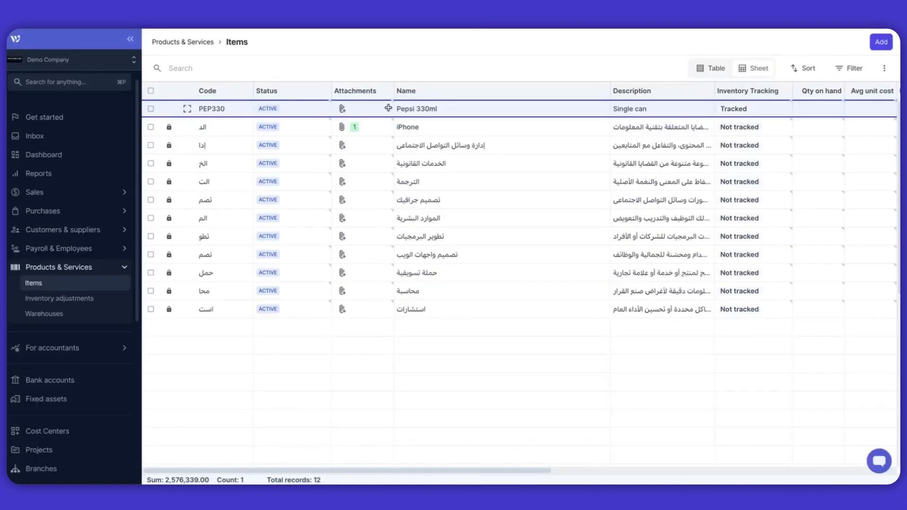
left_click(233, 125)
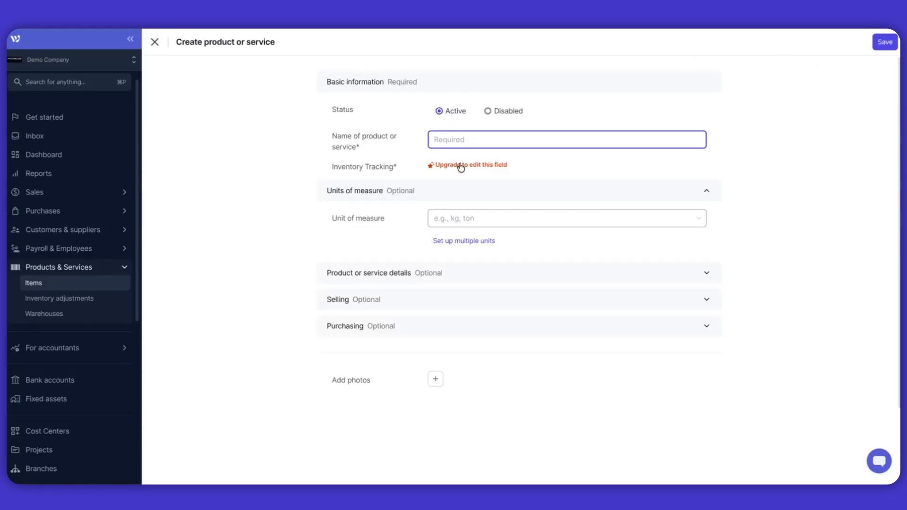
type("Cement")
left_click_drag(593, 155, 572, 166)
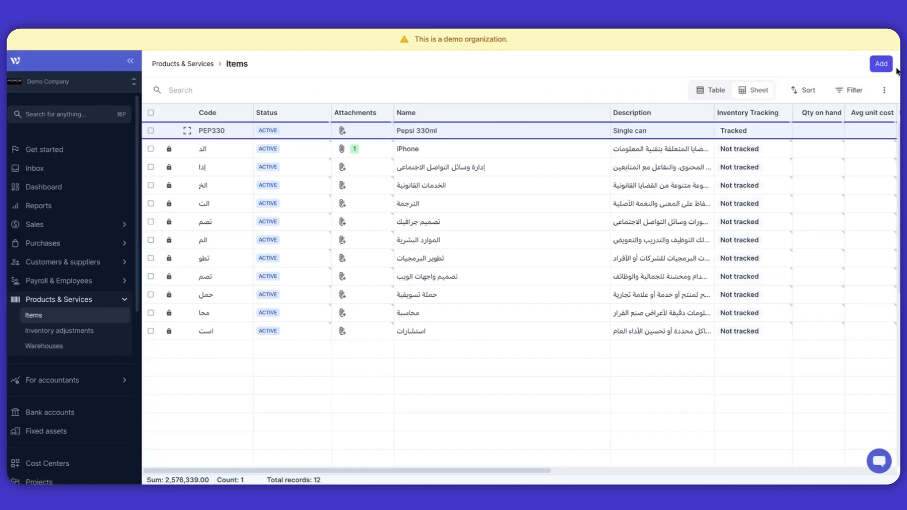
- Start a new product named Cement and set its inventory tracking to Tracked
left_click(881, 64)
left_click(443, 162)
type("Cement")
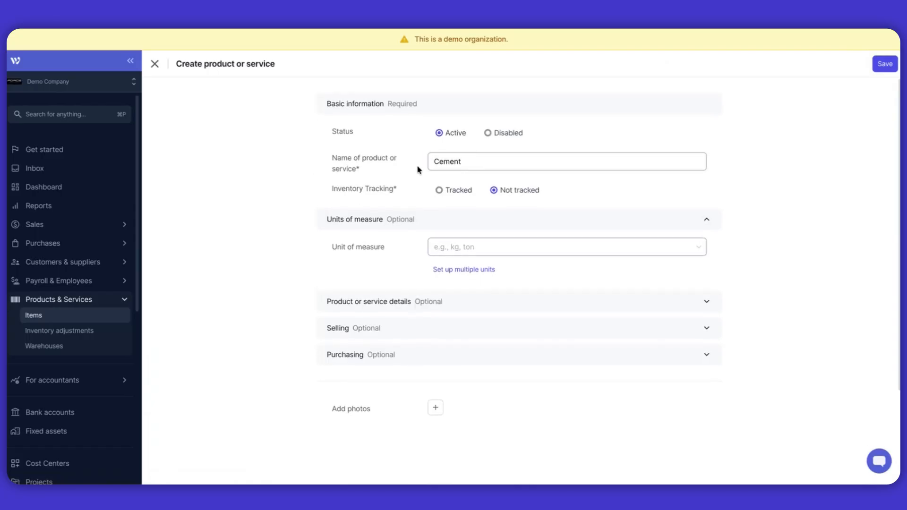
left_click(443, 184)
- Create a new unit of measure named kg and assign it to the Cement product
scroll(398, 182, "down", 1)
scroll(397, 182, "up", 1)
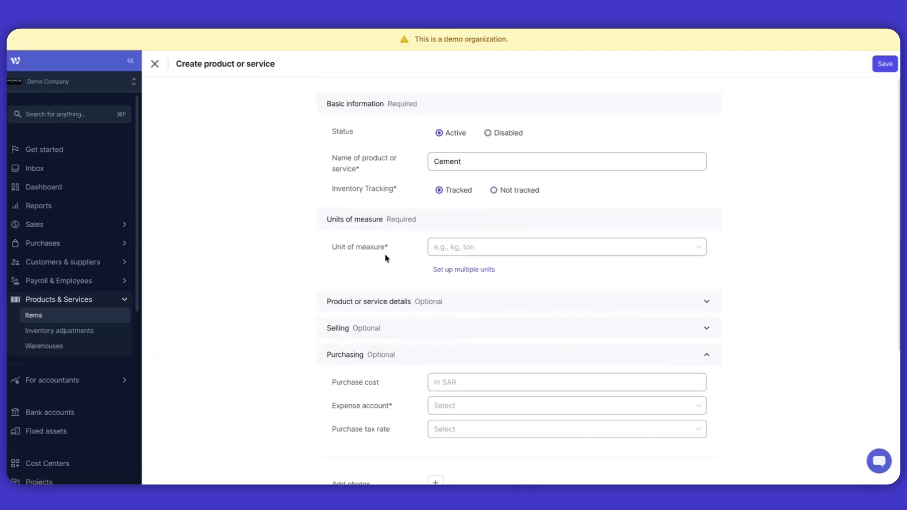
scroll(386, 255, "down", 1)
scroll(422, 211, "down", 2)
scroll(400, 208, "up", 1)
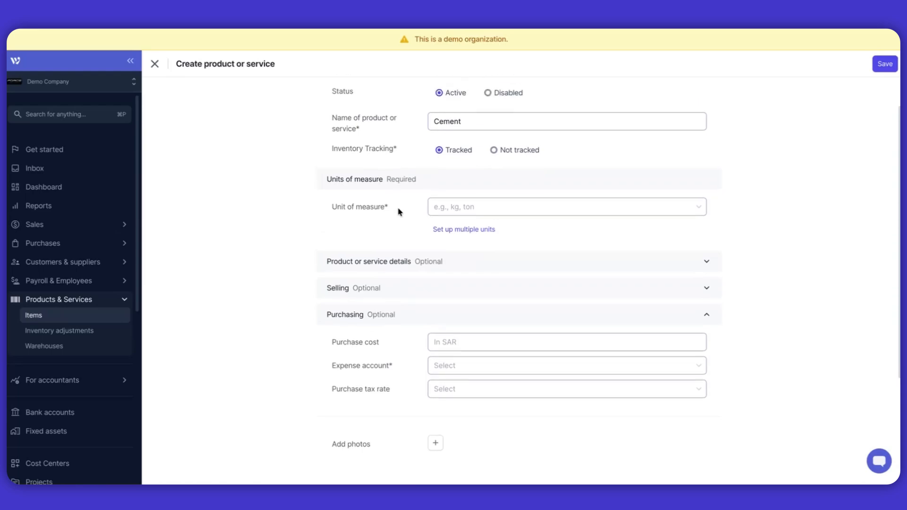
left_click(477, 207)
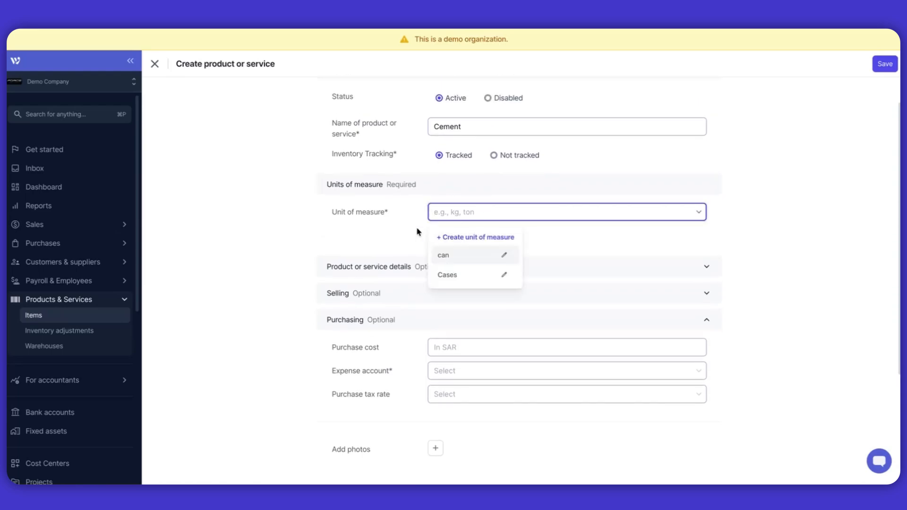
left_click(481, 209)
left_click(471, 220)
left_click(472, 237)
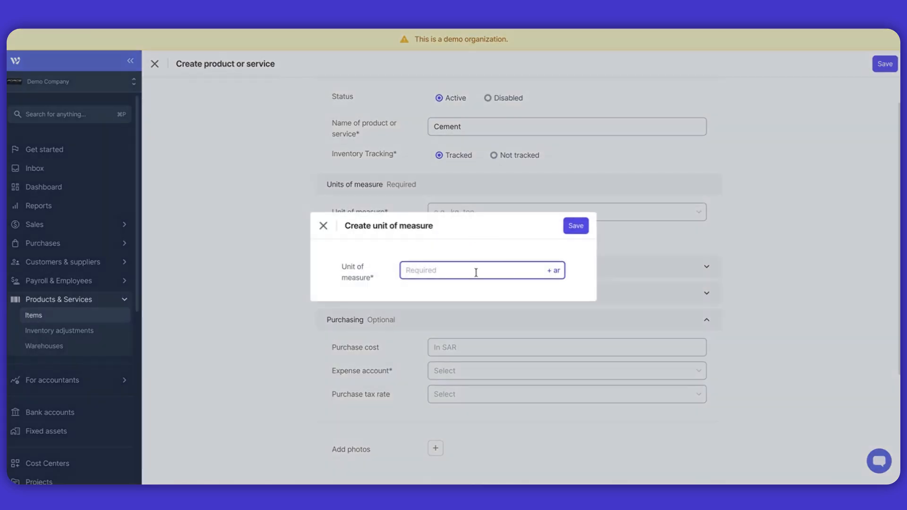
type("kg")
left_click(575, 225)
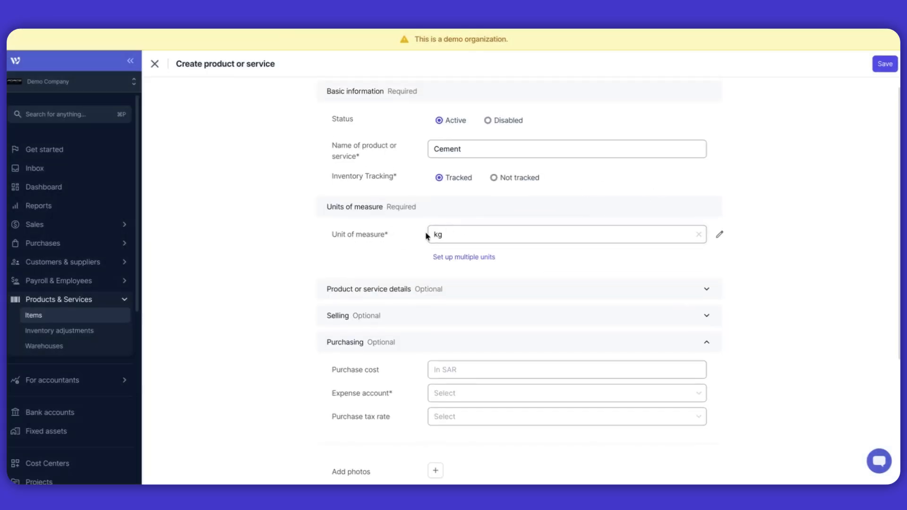
- Open the multiple-unit setup for Cement and examine the selling price and purchase cost fields
scroll(442, 208, "up", 1)
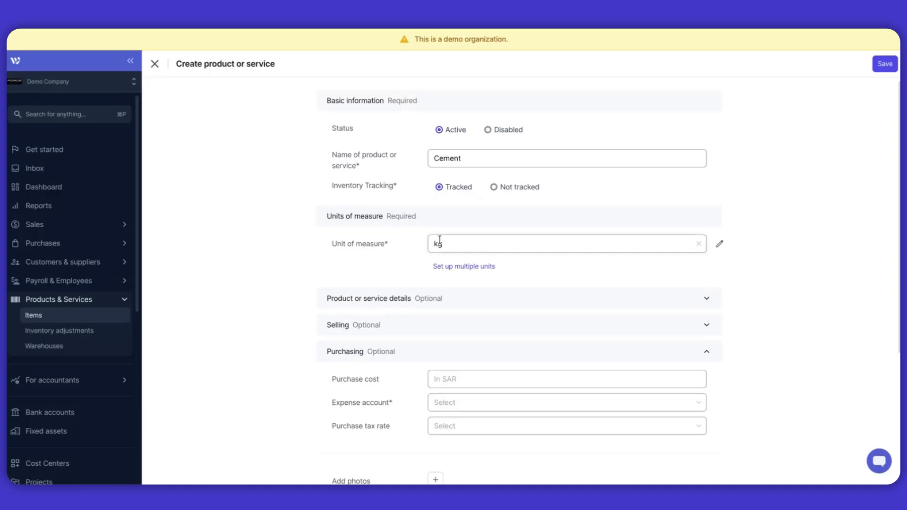
scroll(439, 236, "down", 1)
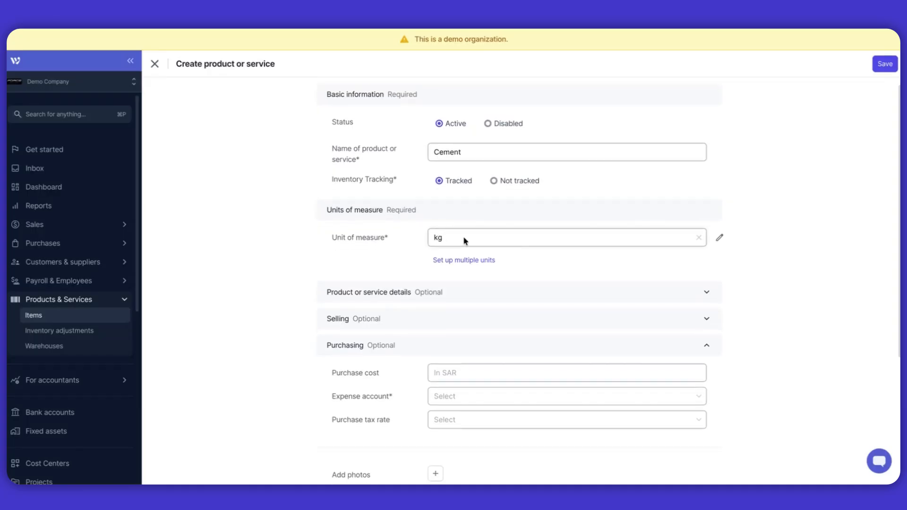
left_click(471, 261)
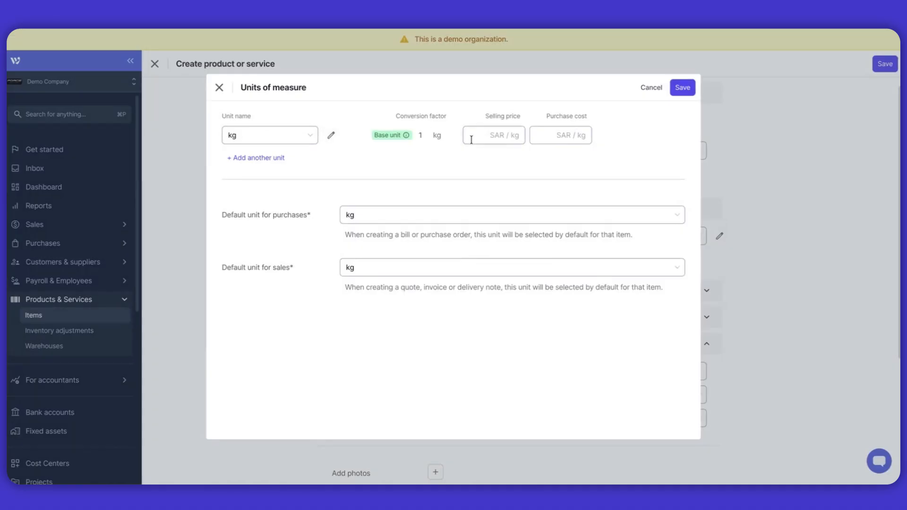
left_click_drag(484, 117, 608, 118)
left_click(525, 118)
left_click(608, 117)
left_click_drag(478, 115, 529, 115)
left_click(529, 114)
left_click(508, 136)
left_click(457, 183)
- Add a second, newly created unit named tons with a conversion factor of 1000 kg
left_click(275, 161)
left_click(284, 165)
left_click(277, 184)
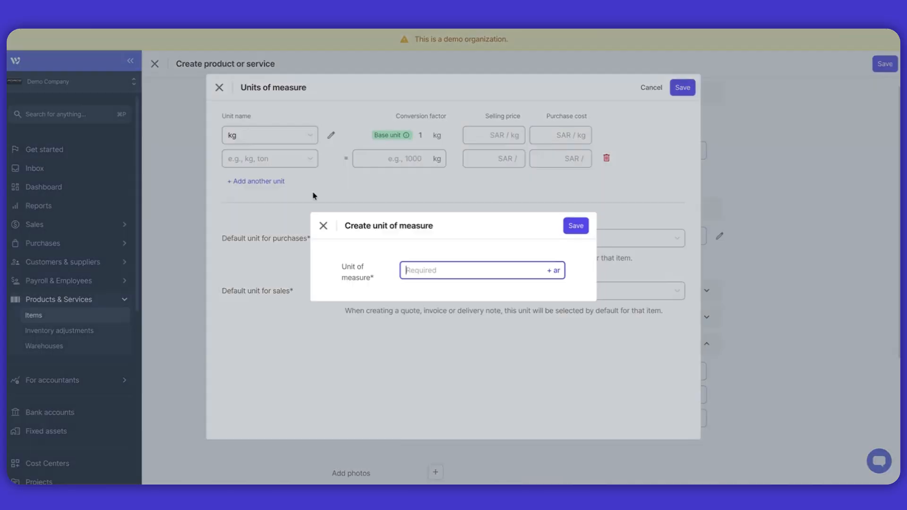
type("tons")
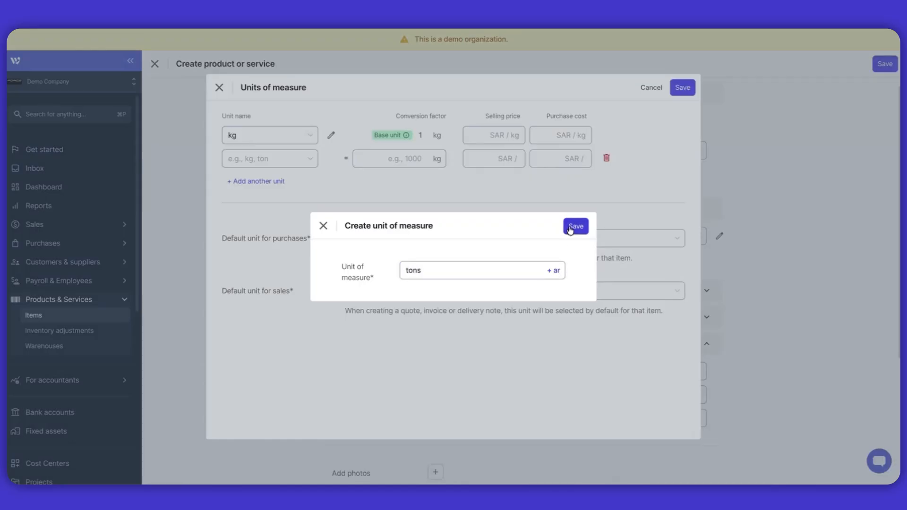
left_click(576, 226)
left_click(403, 160)
type("1000")
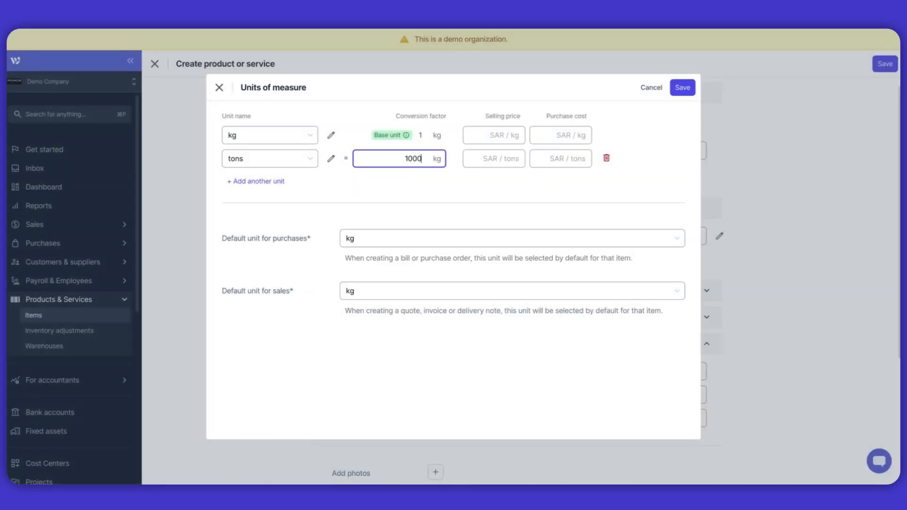
left_click(404, 213)
- Set the selling price per kg to 1 SAR
left_click(503, 135)
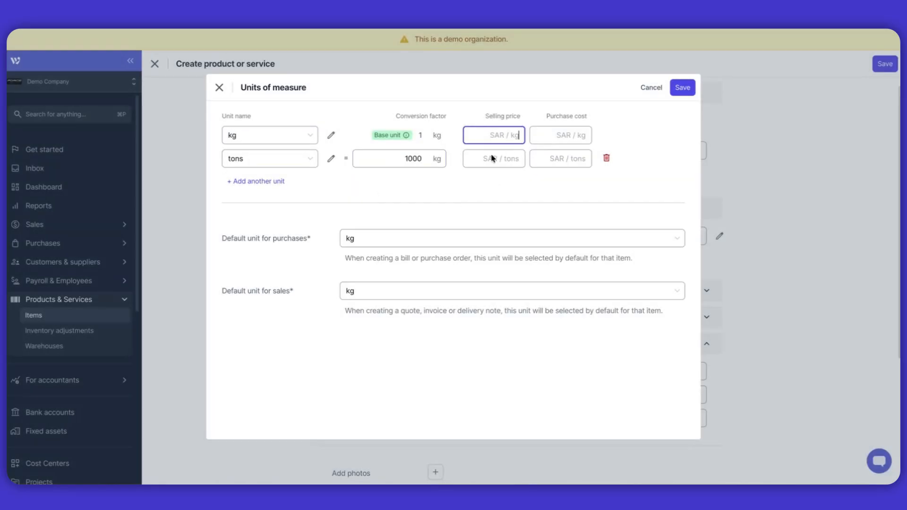
type("1")
left_click(419, 210)
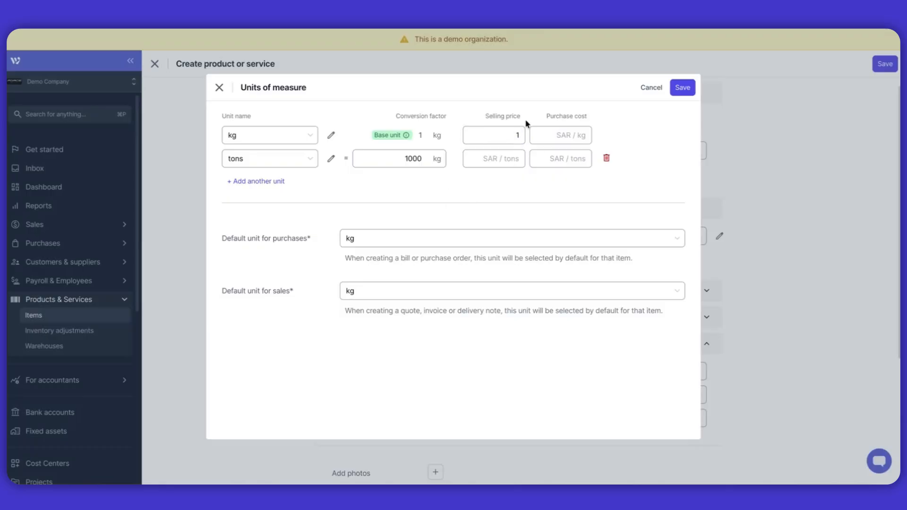
- Set the selling prices to 2 SAR per kg and 2000 SAR for tons
left_click(505, 138)
type("2")
left_click(518, 160)
type("2")
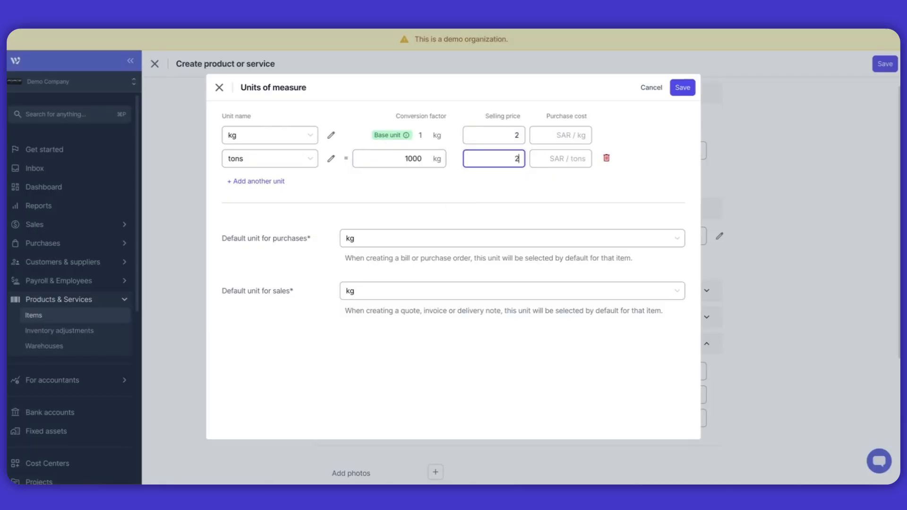
- Set the purchase costs to 1 SAR per kg and 1000 SAR for tons
left_click(565, 137)
type("1")
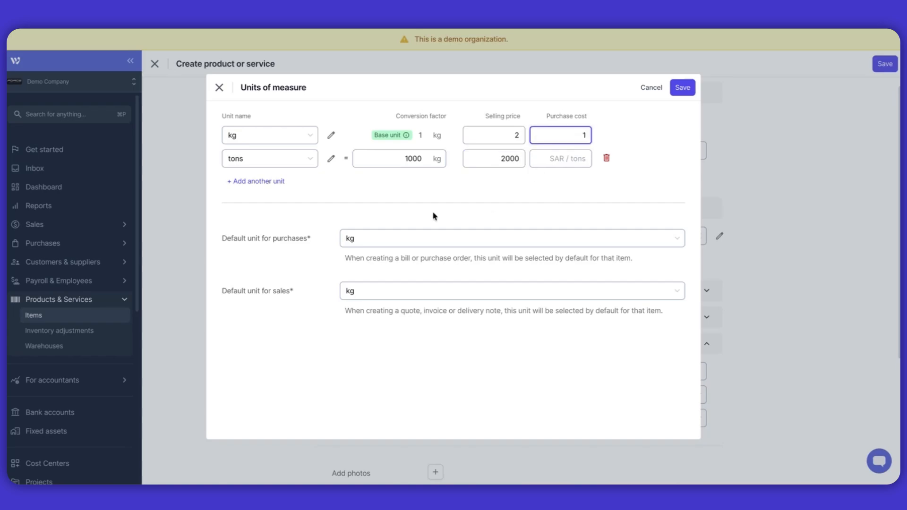
left_click(561, 158)
type("1000")
left_click(539, 192)
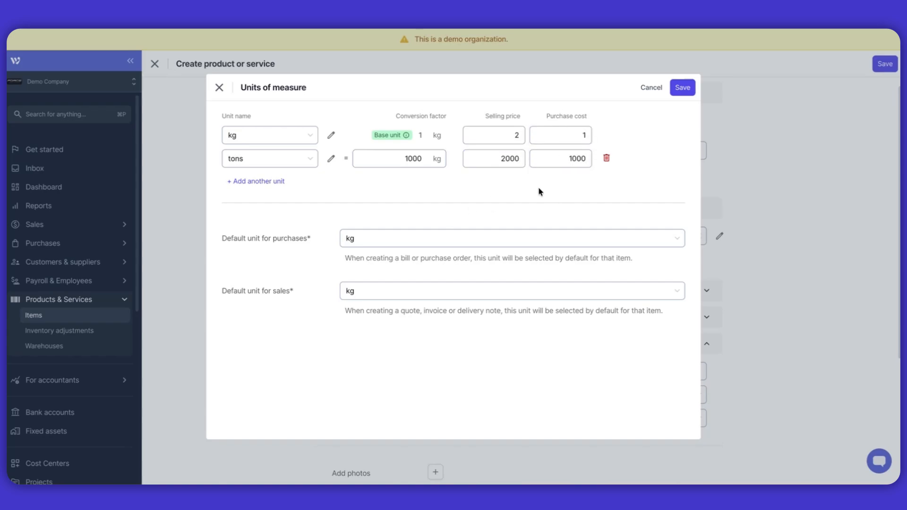
- Make tons the default unit for purchases and save the units of measure
left_click_drag(223, 238, 325, 240)
left_click(280, 310)
left_click(370, 233)
left_click(364, 280)
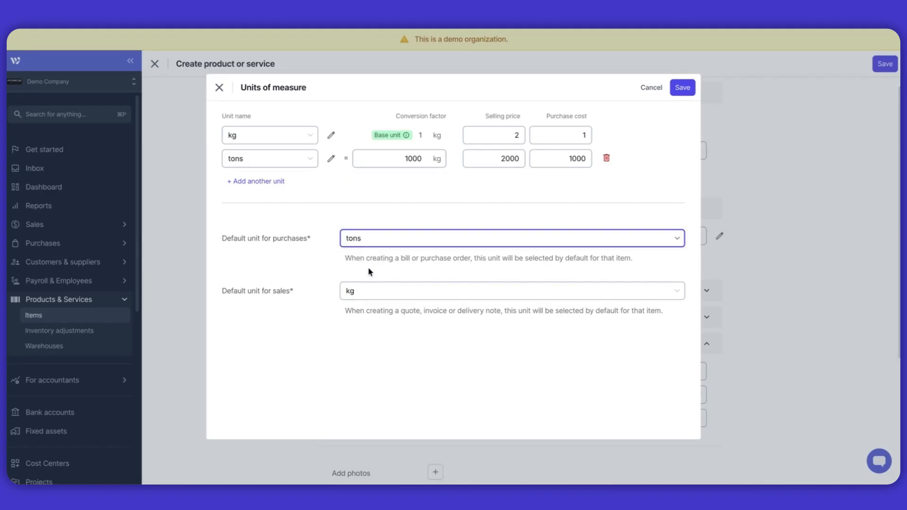
left_click(441, 194)
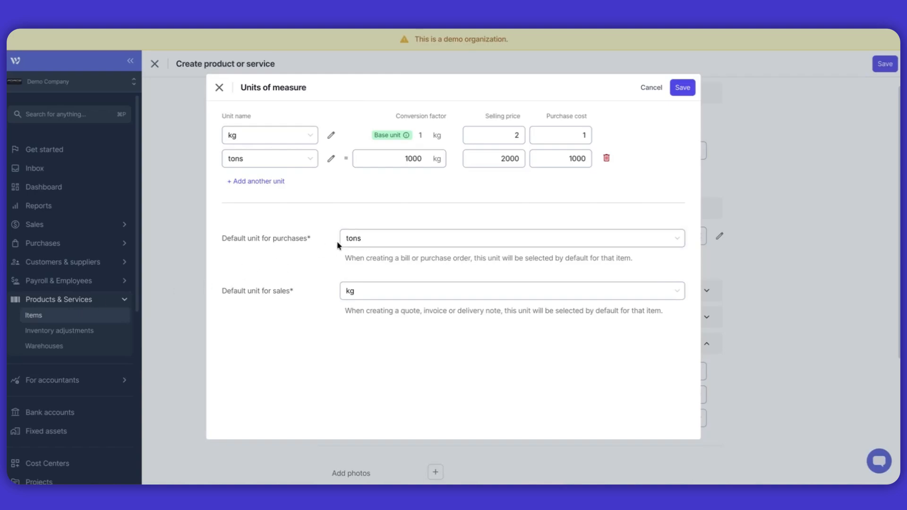
left_click(680, 90)
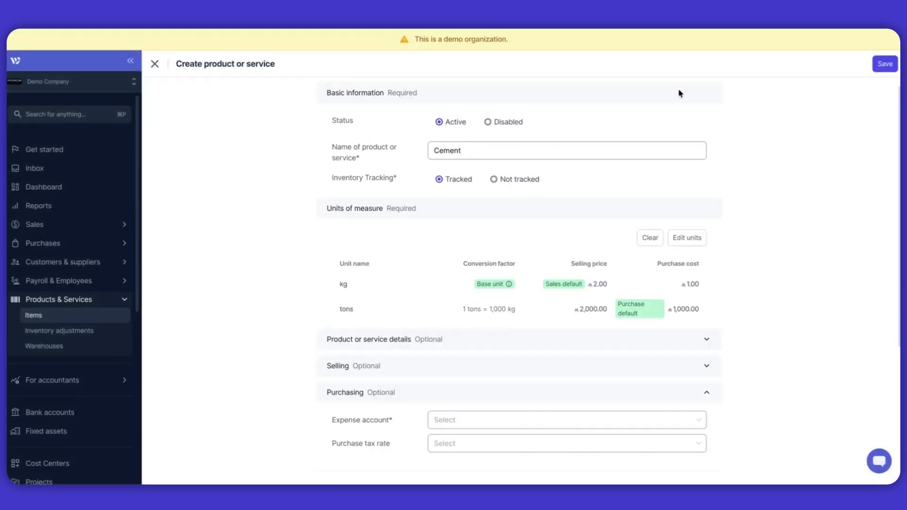
- Assign expense account 511 - Cost of Goods Sold to Cement and save the product
scroll(558, 305, "up", 1)
scroll(535, 316, "down", 3)
scroll(535, 317, "up", 3)
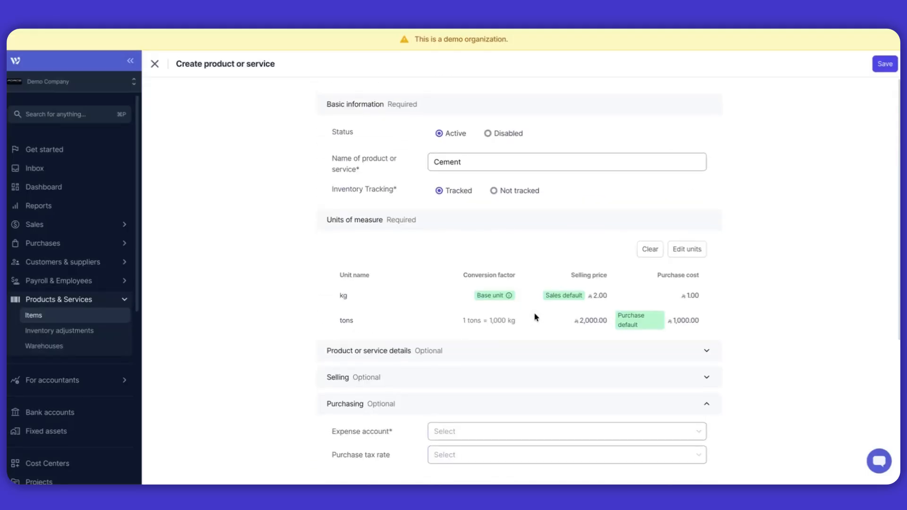
scroll(535, 317, "down", 2)
left_click(485, 328)
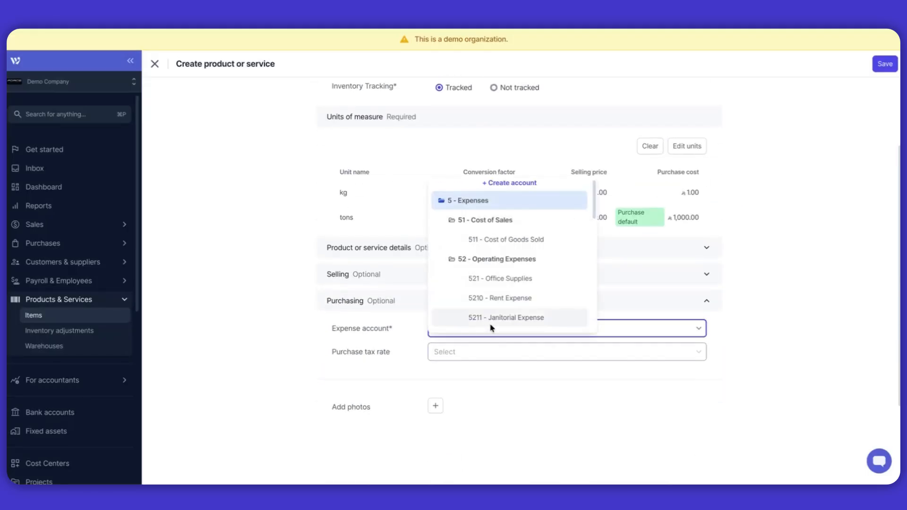
left_click(509, 241)
scroll(812, 194, "up", 2)
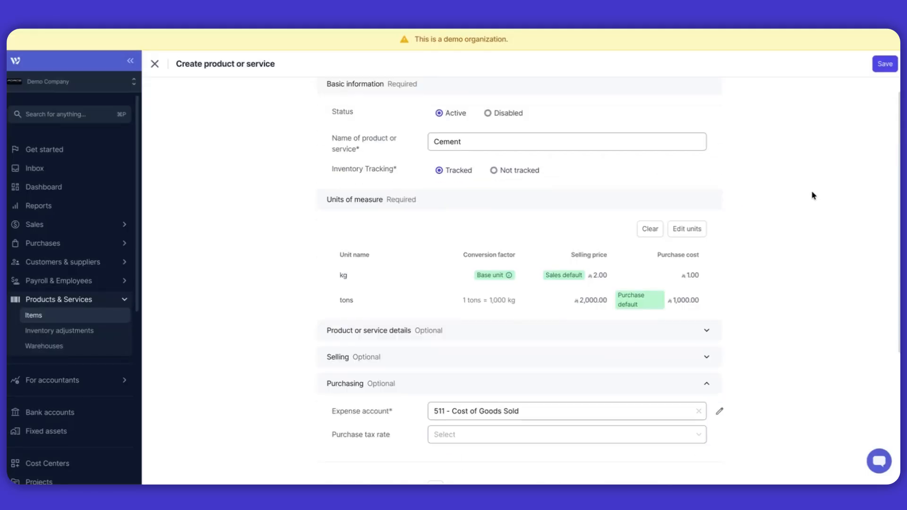
left_click(885, 61)
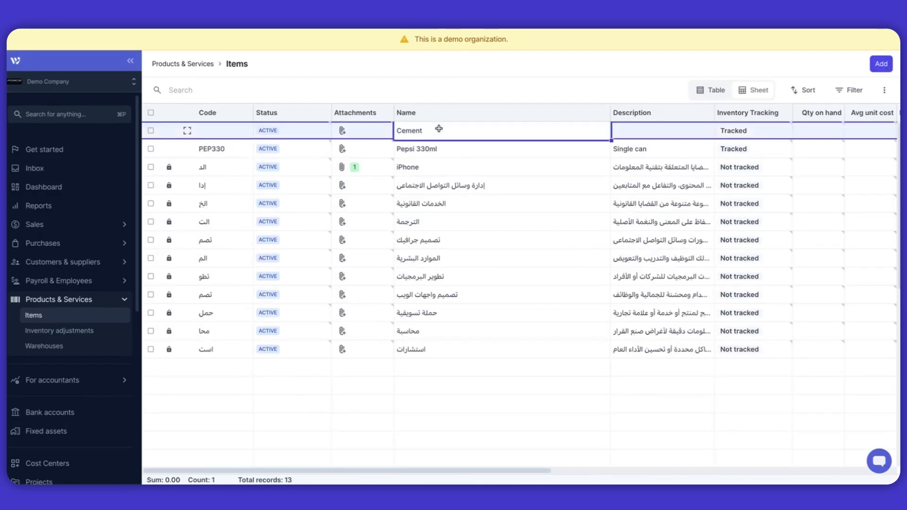
- Start an inventory adjustment dated 2026-04-01 with SAR as its currency
left_click(76, 331)
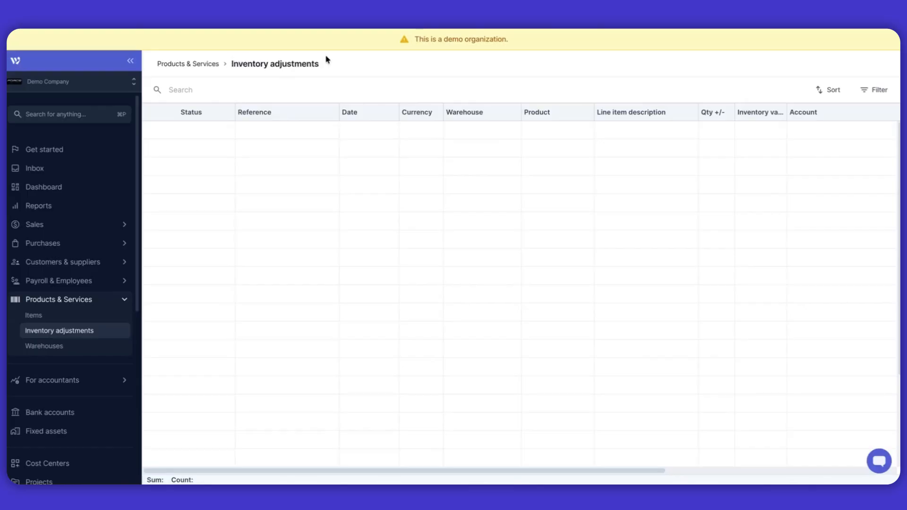
left_click(358, 132)
left_click(358, 132)
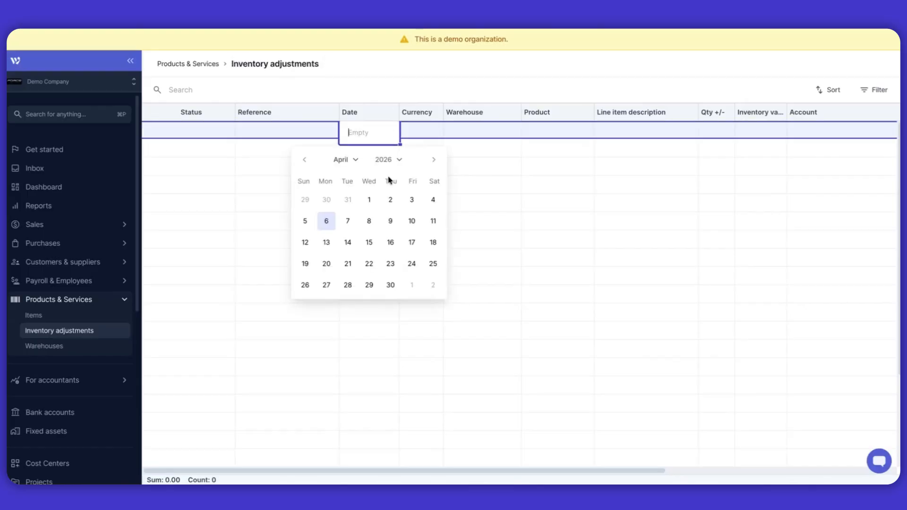
left_click(369, 199)
left_click(419, 134)
left_click(419, 134)
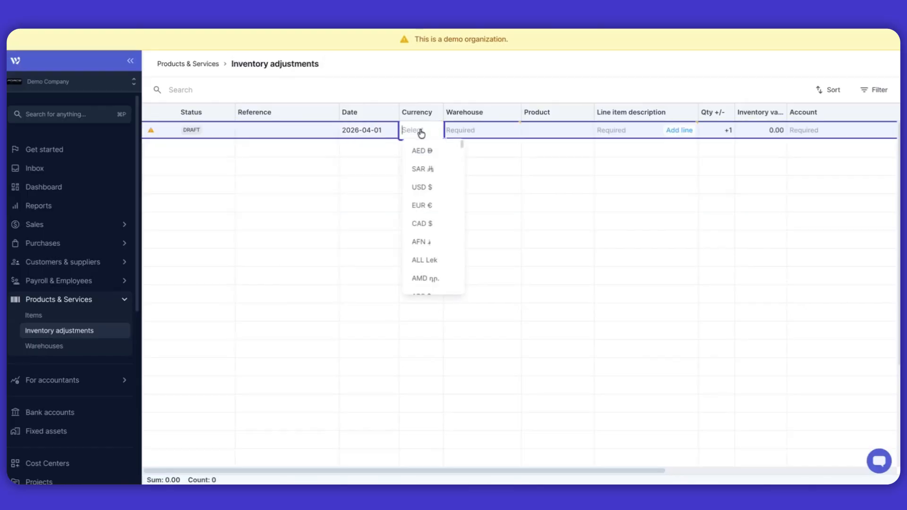
left_click(416, 150)
left_click(71, 81)
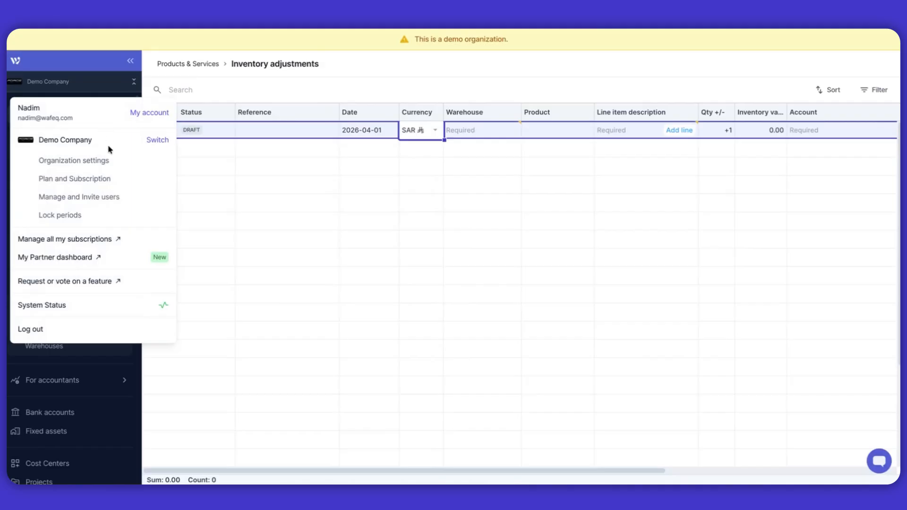
left_click(92, 162)
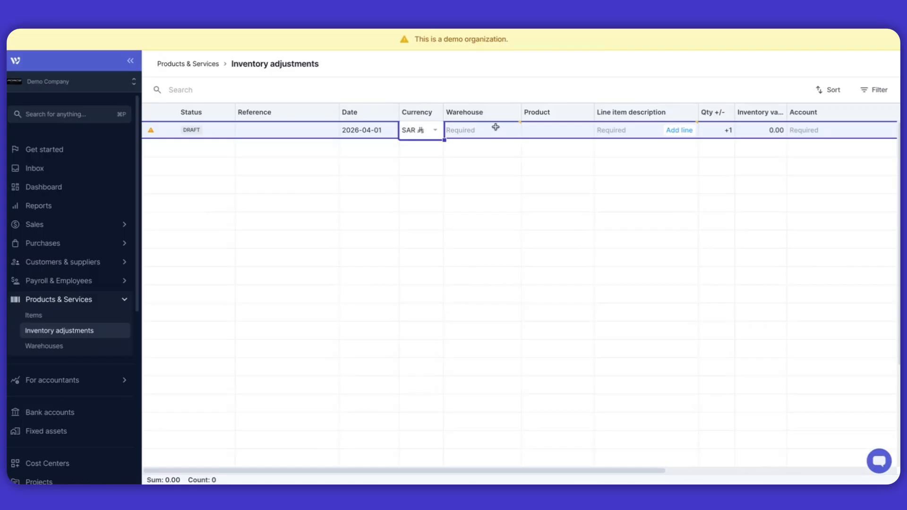
- Assign Primary Warehouse and the Cement product in tons to the draft inventory adjustment
left_click(494, 131)
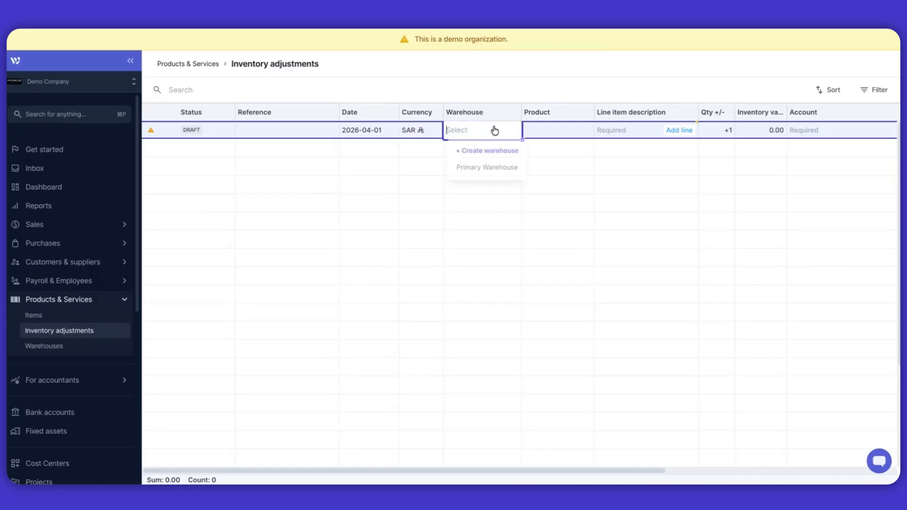
left_click(490, 168)
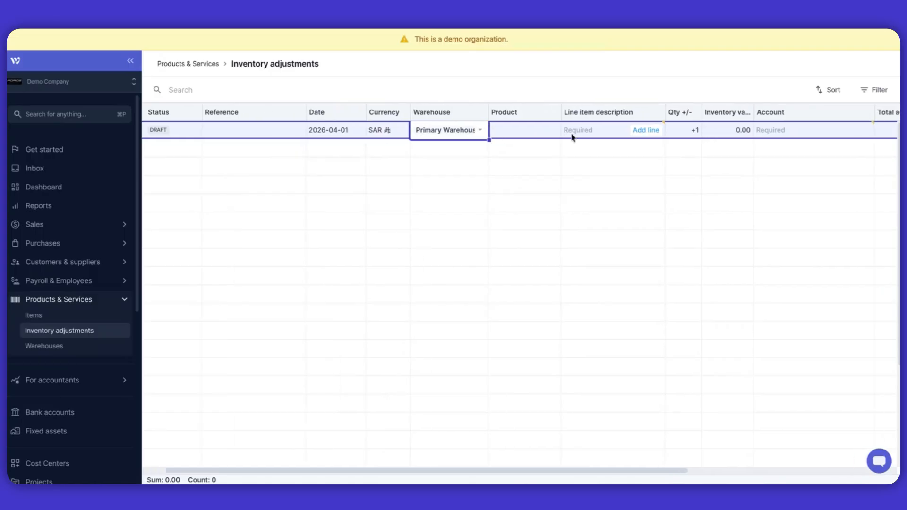
left_click(530, 136)
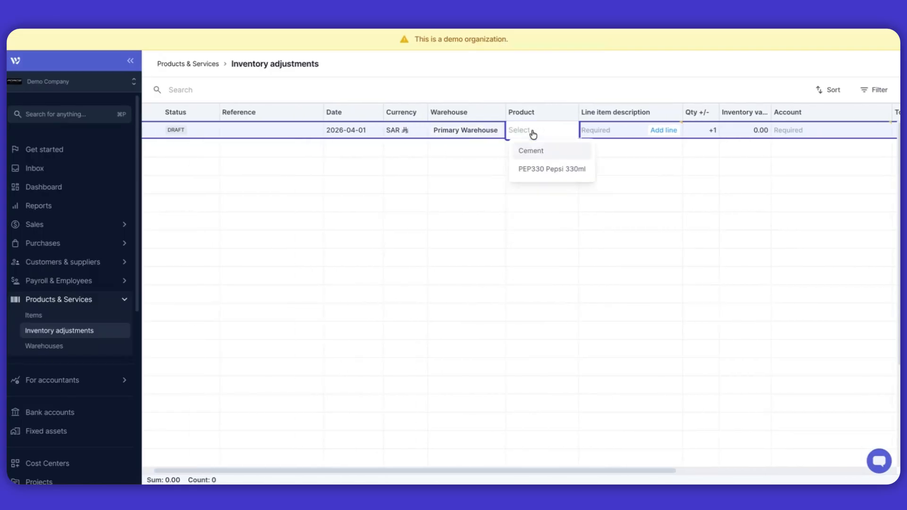
left_click(535, 152)
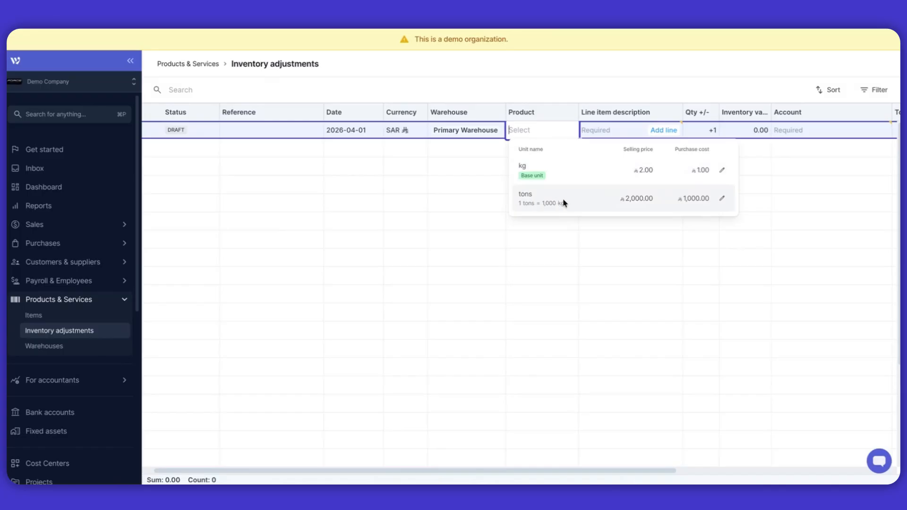
left_click(542, 203)
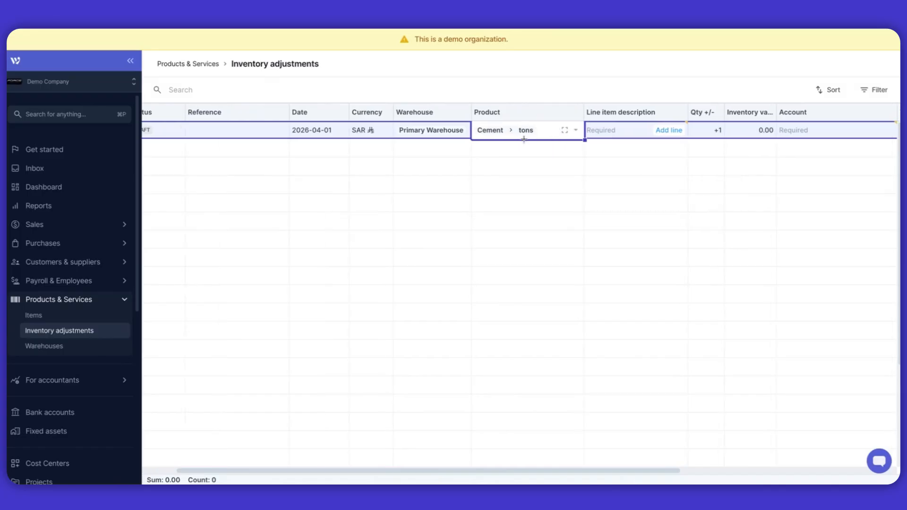
- Describe the adjustment line as "Init qty" and set its inventory value to 5000
left_click(654, 126)
type("Init qty")
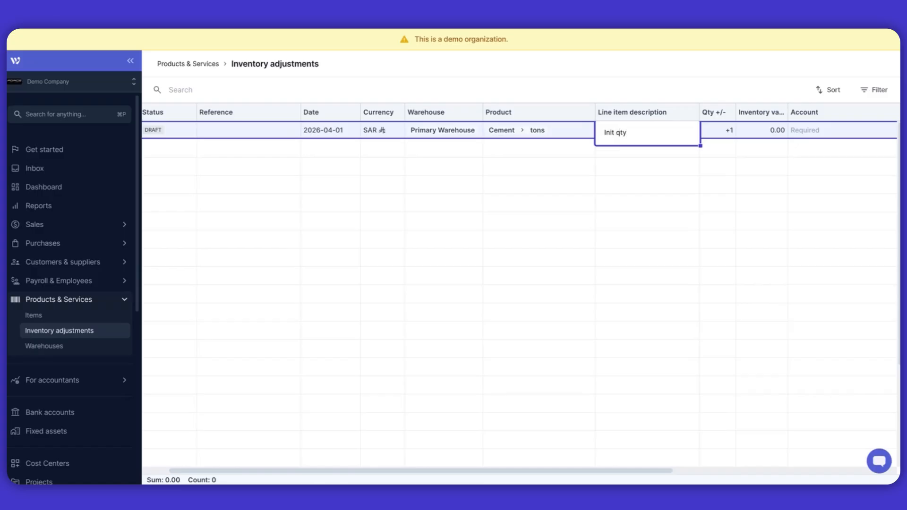
left_click(719, 129)
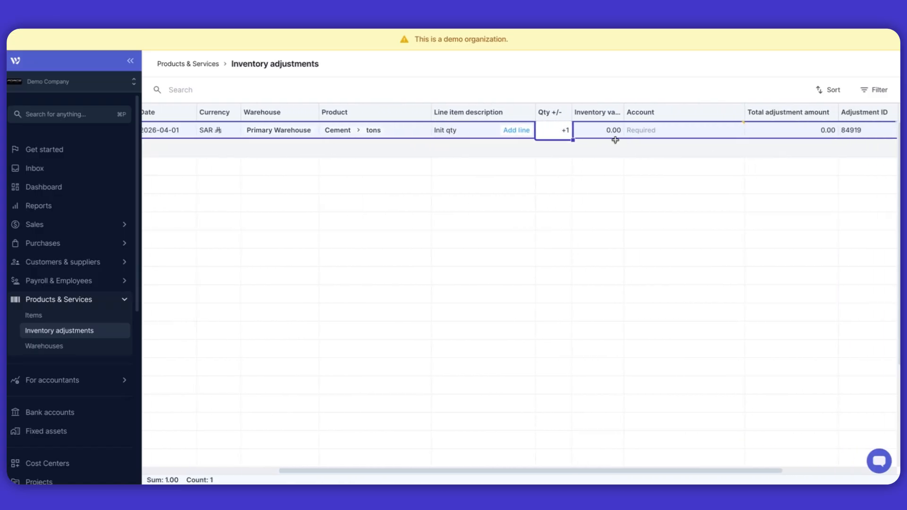
left_click(614, 136)
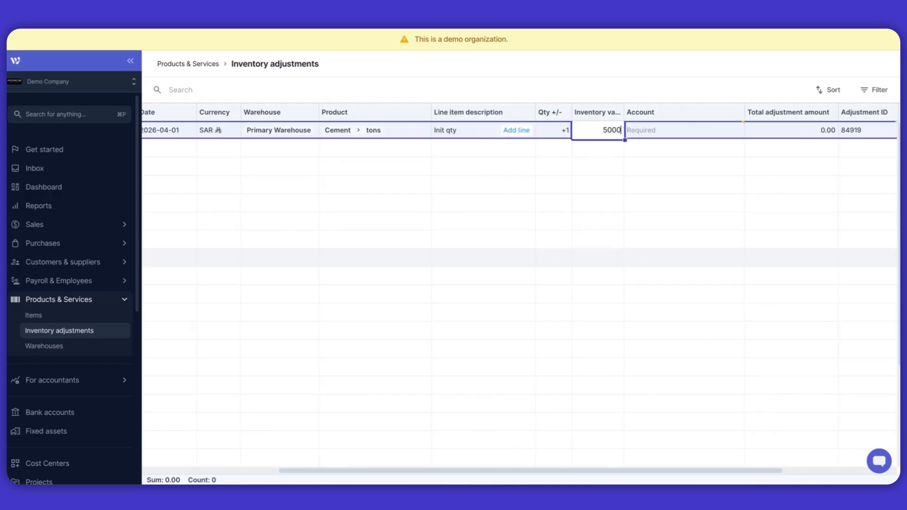
- Assign account 311 - Opening Balance Offset to the Cement adjustment
left_click(653, 135)
type("o")
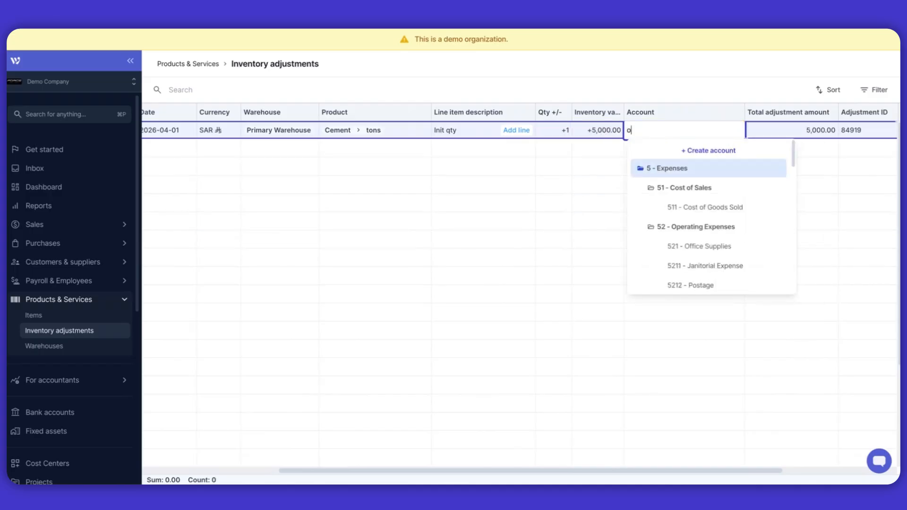
type("p")
left_click(773, 263)
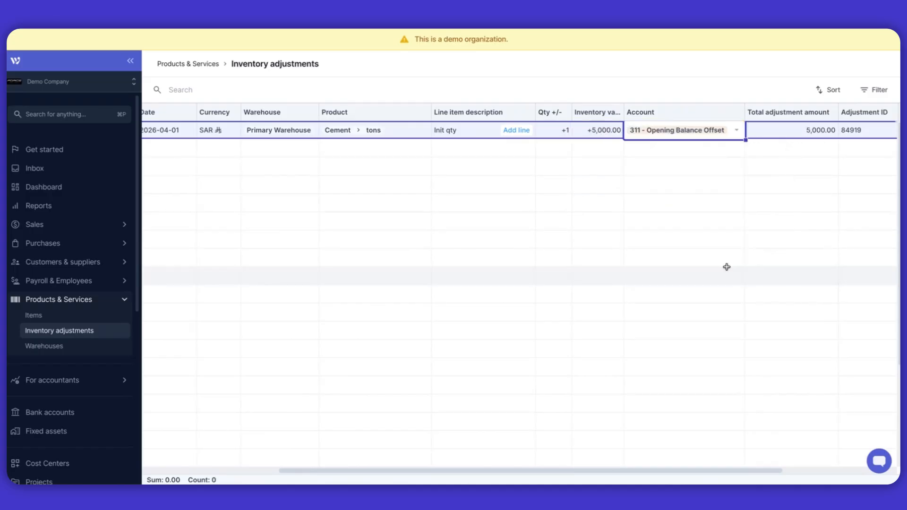
- Mark the Cement inventory adjustment as posted and check its quantity
scroll(472, 212, "left", 5)
left_click(206, 137)
left_click(207, 137)
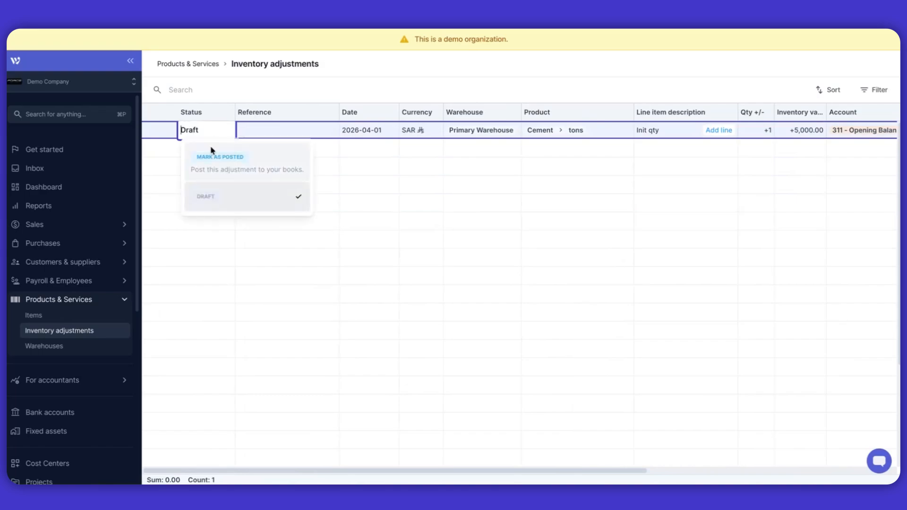
left_click(211, 152)
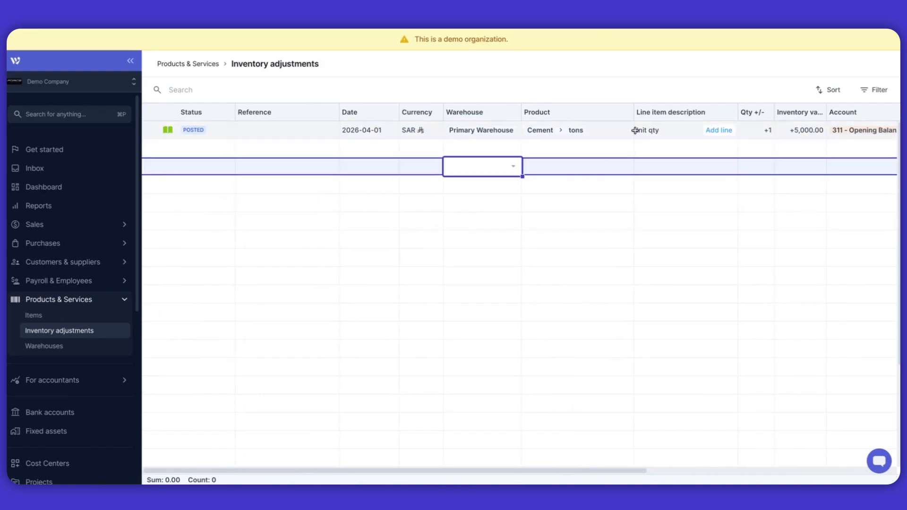
scroll(635, 131, "right", 2)
left_click(736, 132)
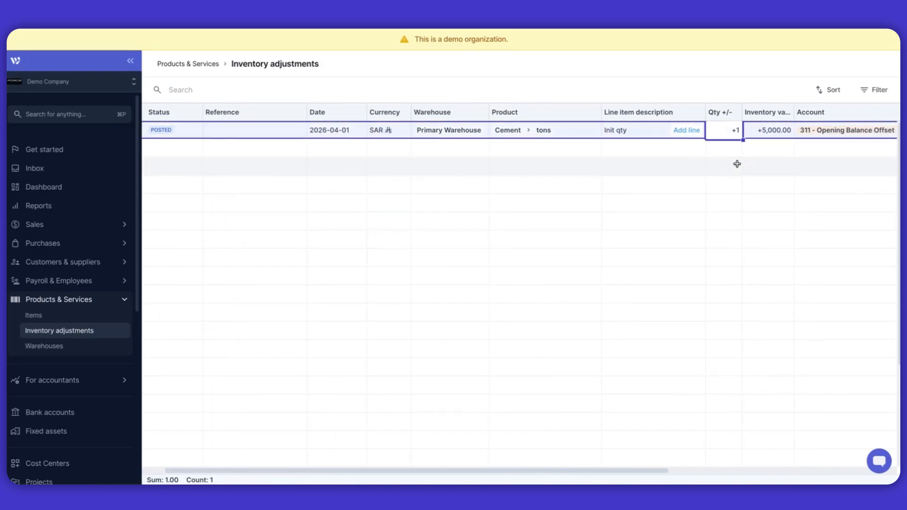
scroll(658, 186, "right", 1)
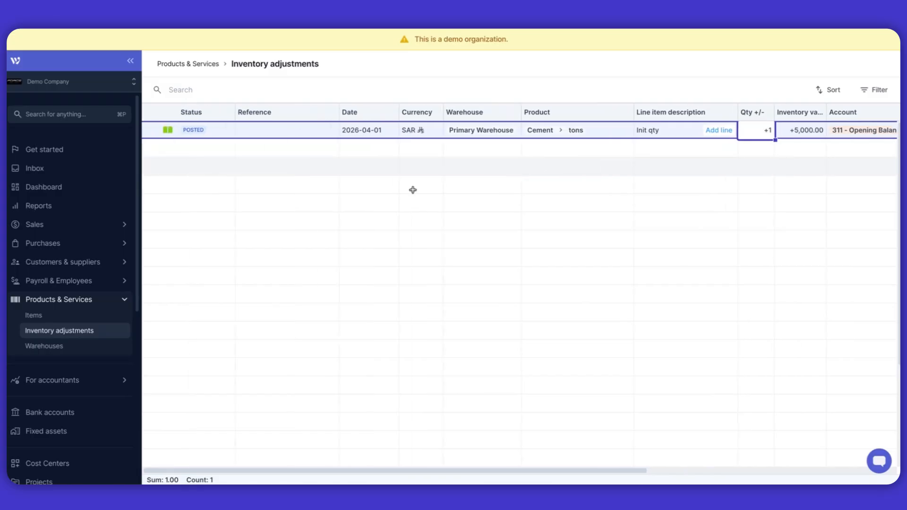
- Examine the quantity change of Cement's inventory adjustment in the Inventory Movement report
left_click(57, 208)
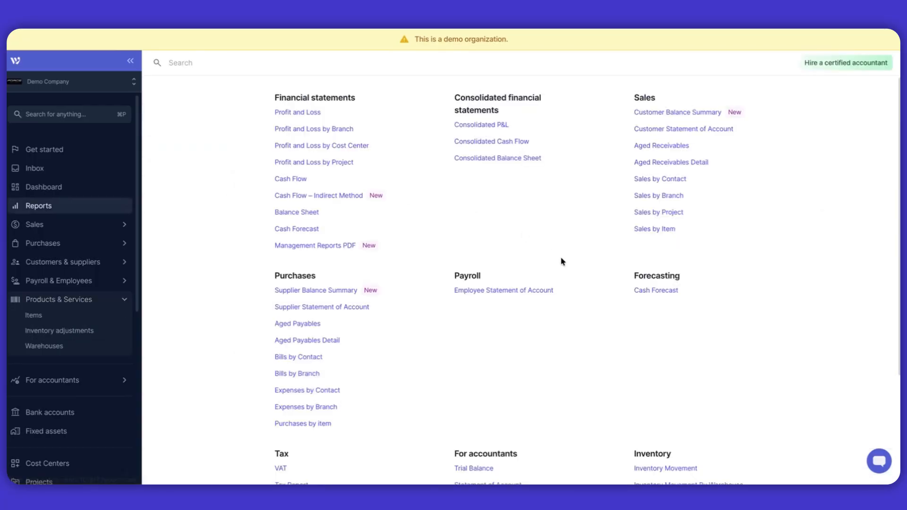
scroll(561, 259, "down", 3)
left_click(654, 322)
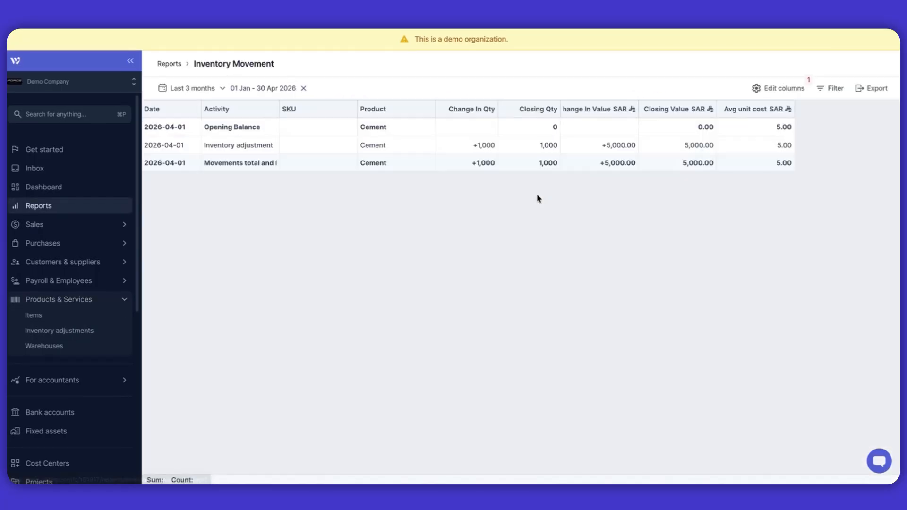
left_click(291, 152)
left_click(373, 145)
left_click(465, 145)
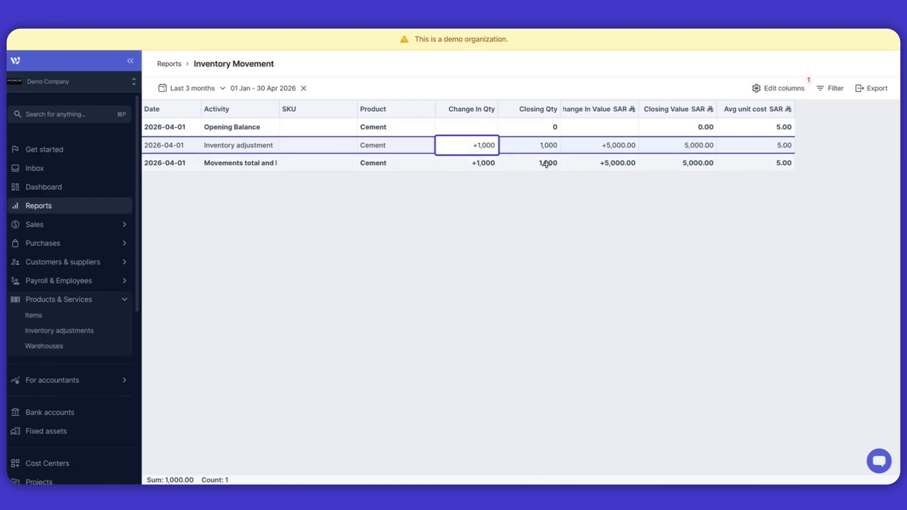
- Start a new purchase bill with bill number 1 and supplier test
left_click(90, 226)
left_click(91, 367)
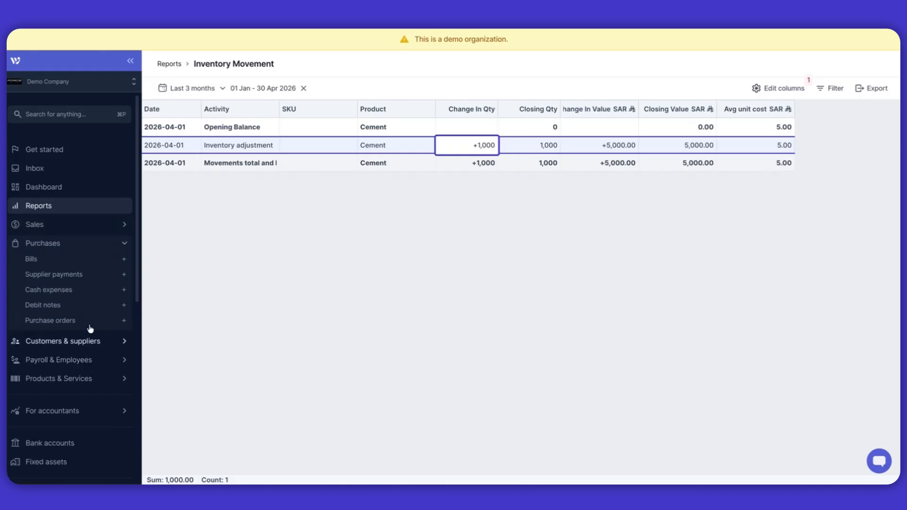
left_click(125, 260)
left_click(211, 164)
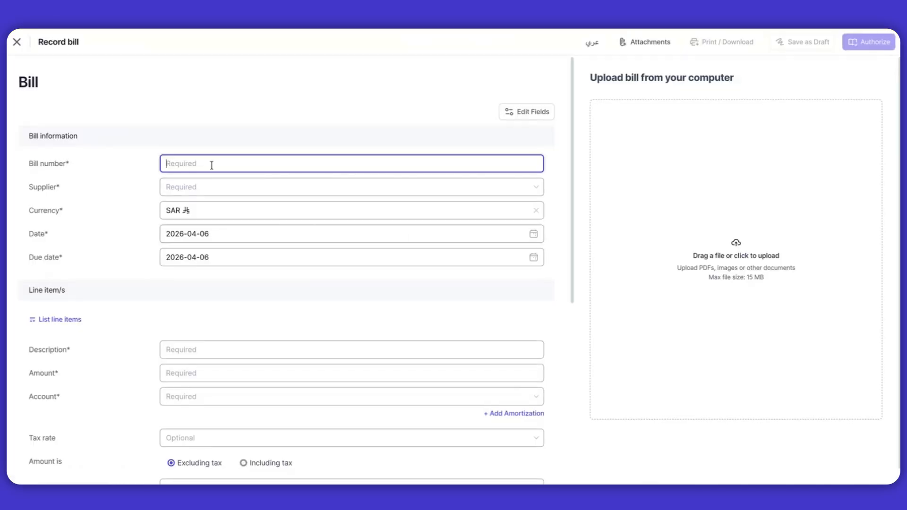
type("1")
left_click(196, 187)
left_click(206, 230)
- Switch the bill to listed line items and add Cement with tons as its unit of measure
scroll(116, 257, "down", 3)
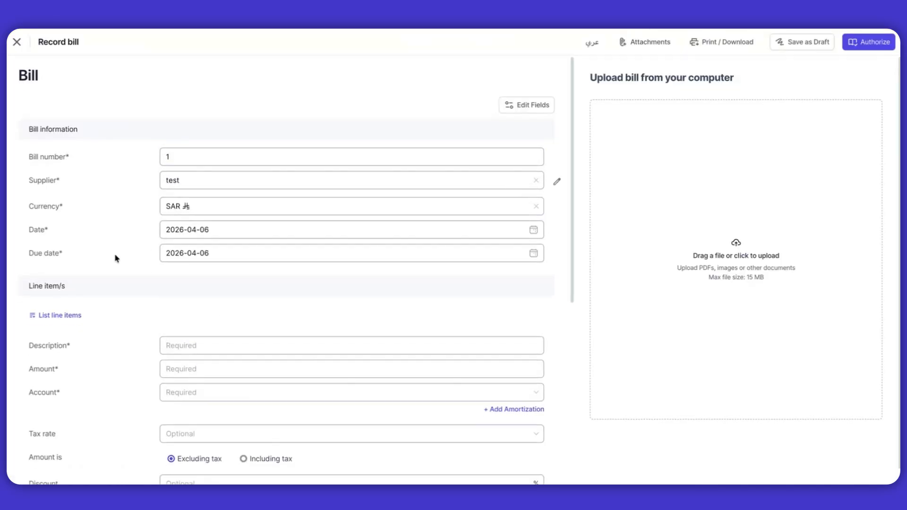
left_click(71, 218)
scroll(141, 218, "down", 2)
left_click(113, 195)
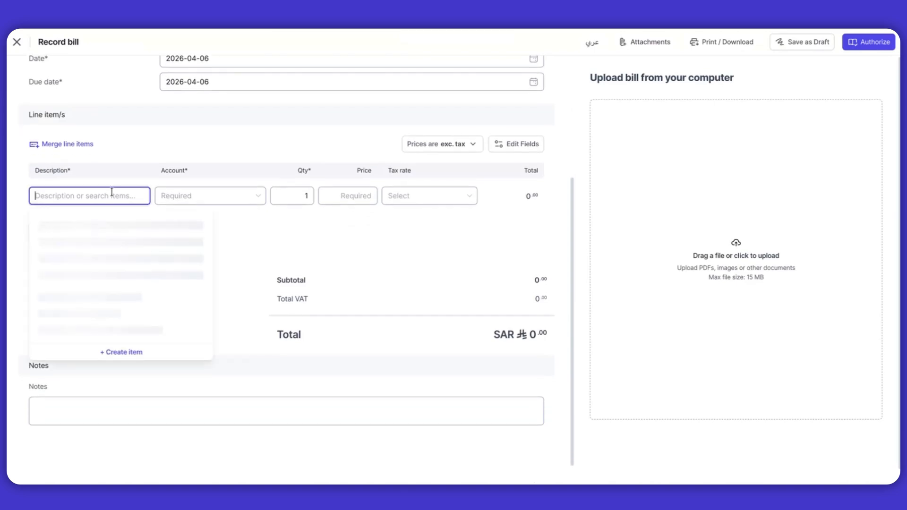
left_click(113, 222)
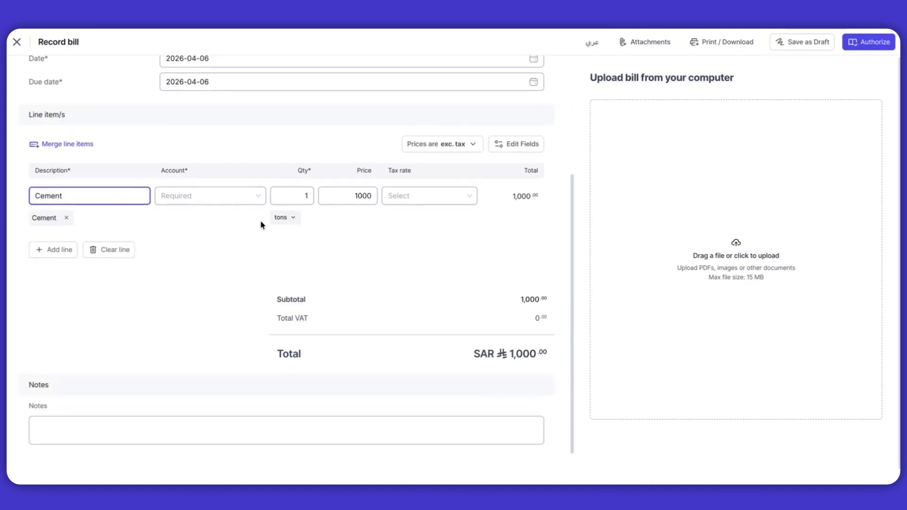
left_click(285, 217)
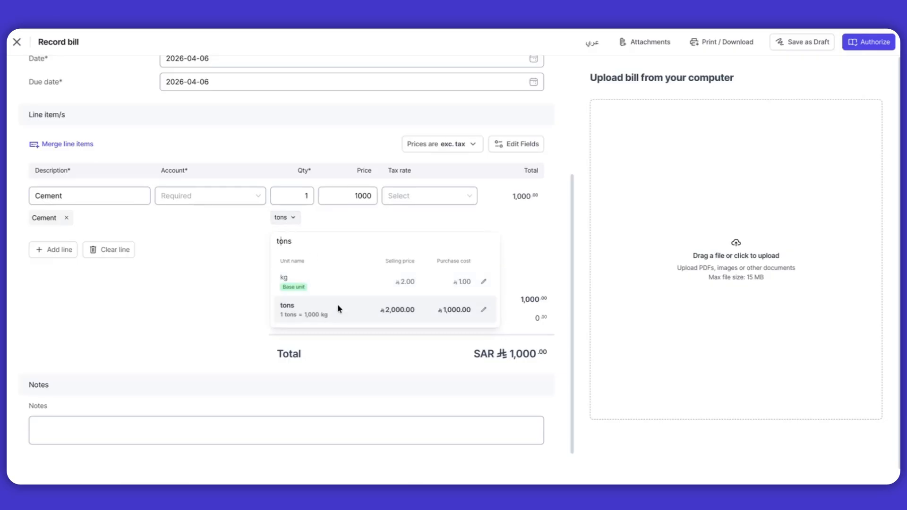
left_click(336, 221)
scroll(428, 260, "up", 5)
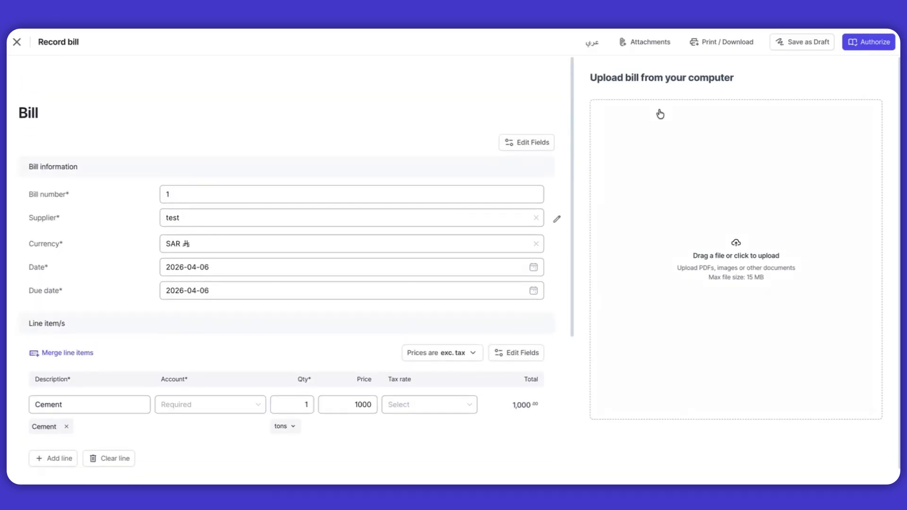
scroll(420, 265, "down", 2)
scroll(424, 257, "up", 5)
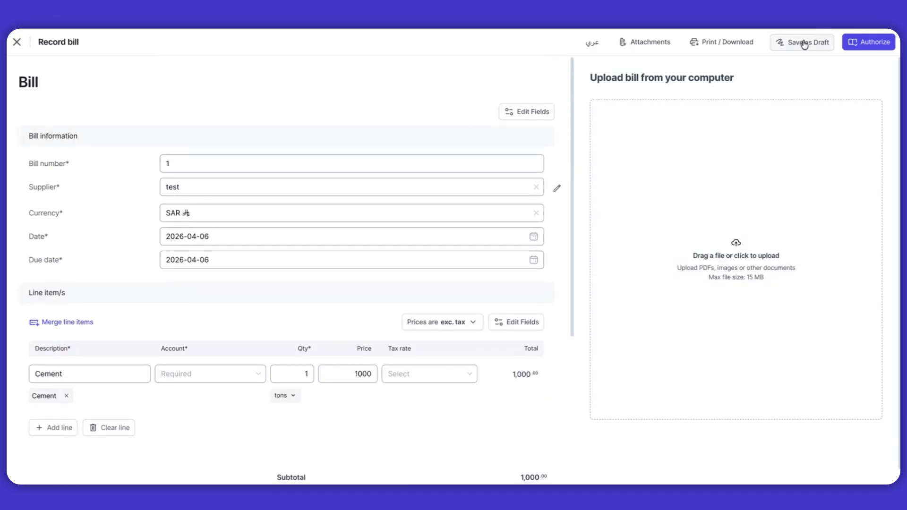
- Assign account 1151 - Primary Warehouse to the Cement line and authorize the bill
left_click(876, 43)
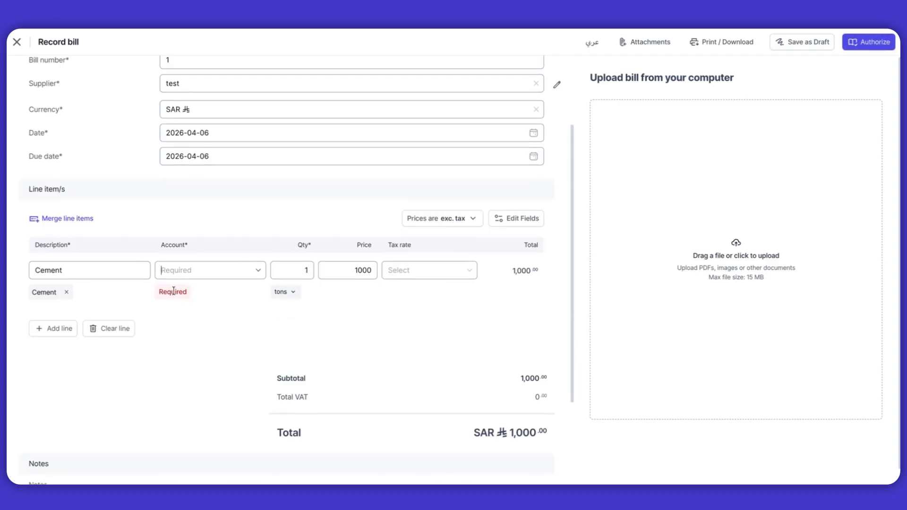
left_click(192, 267)
left_click(265, 371)
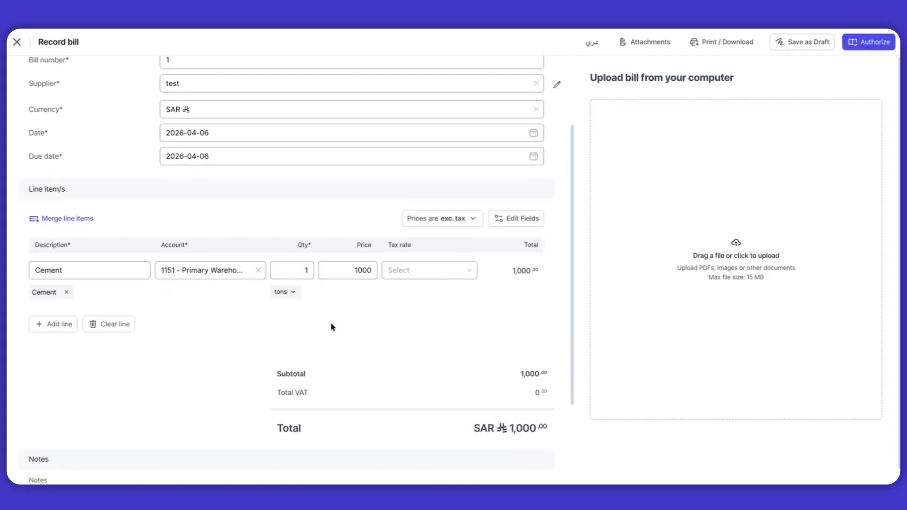
left_click(869, 45)
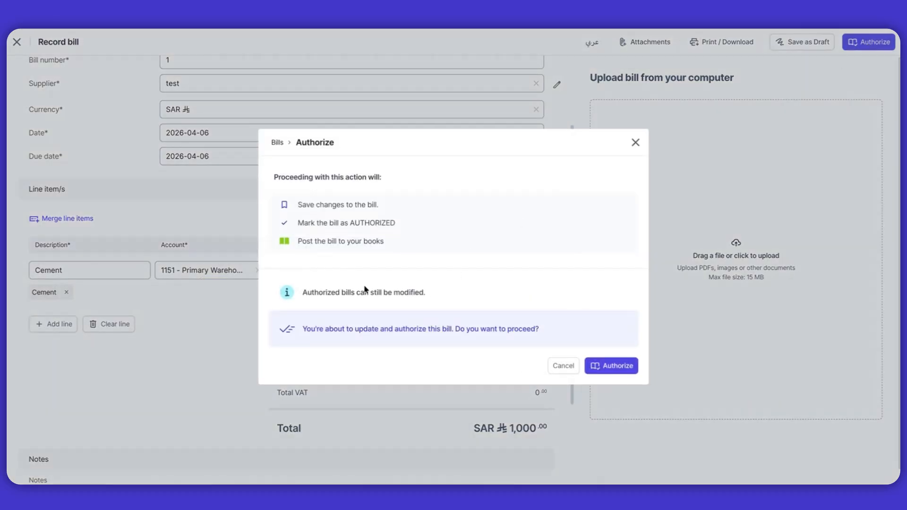
left_click(606, 367)
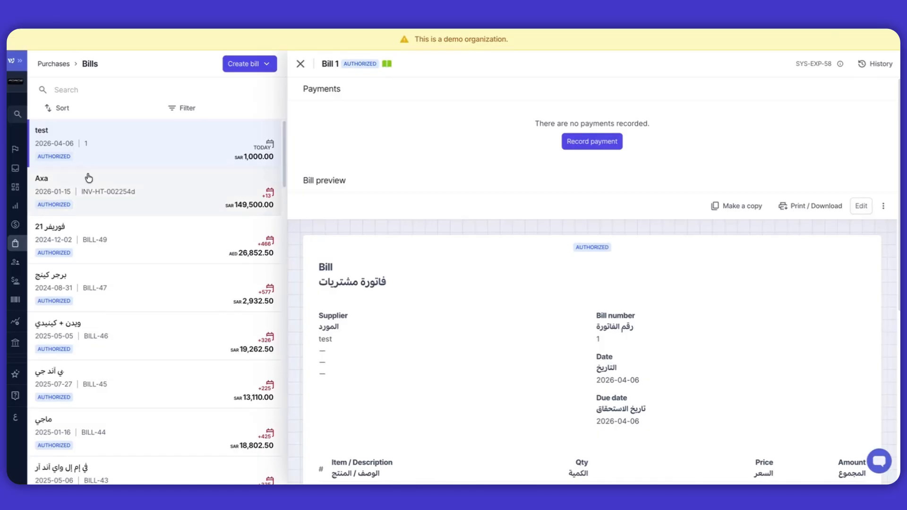
- Examine the Bill 1 entry for Cement in the Inventory Movement report
left_click(19, 61)
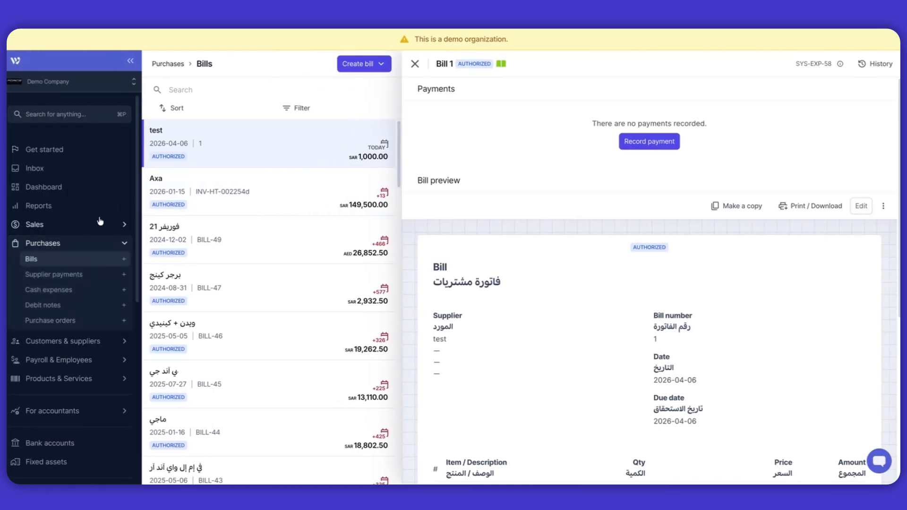
left_click(98, 214)
scroll(619, 287, "down", 3)
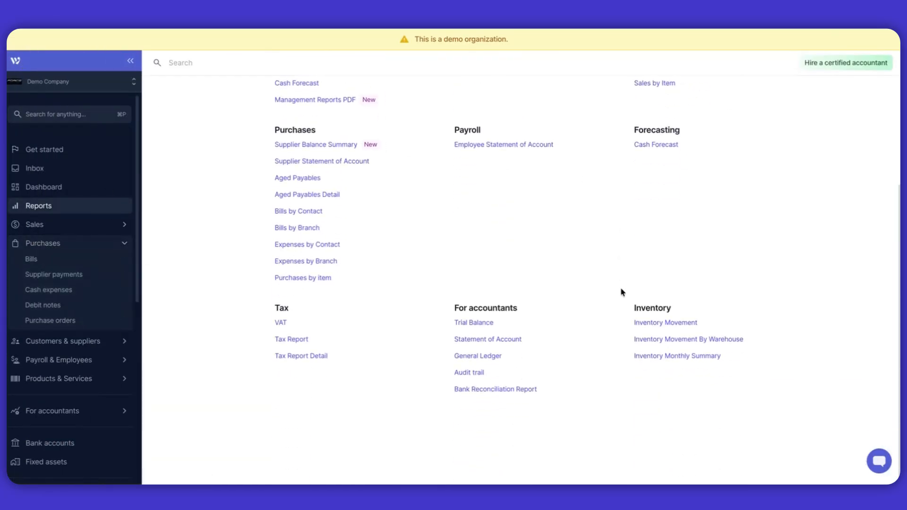
left_click(657, 324)
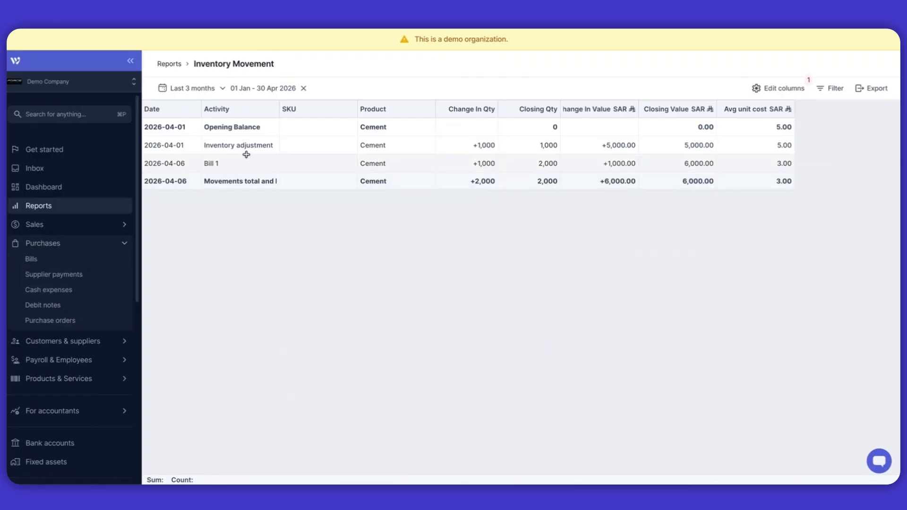
left_click(232, 169)
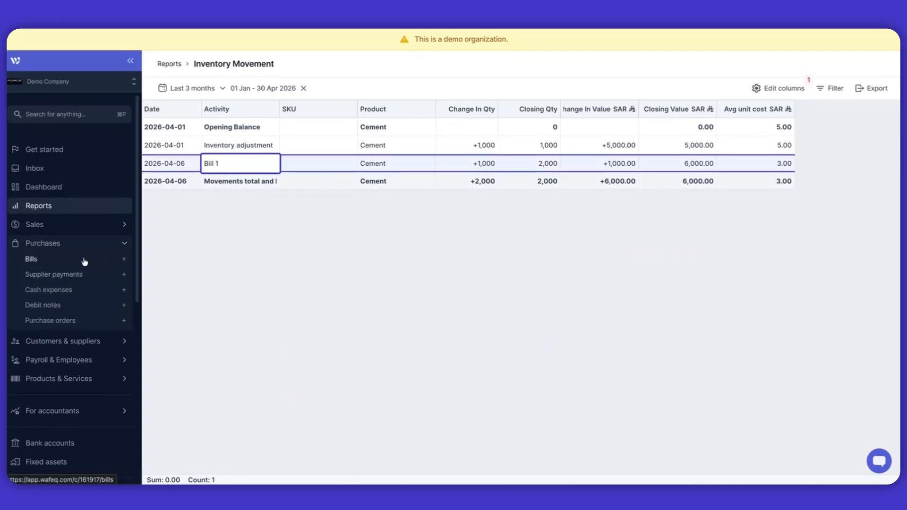
- Start a new sales invoice and add Cement as its line item
left_click(91, 226)
left_click(124, 258)
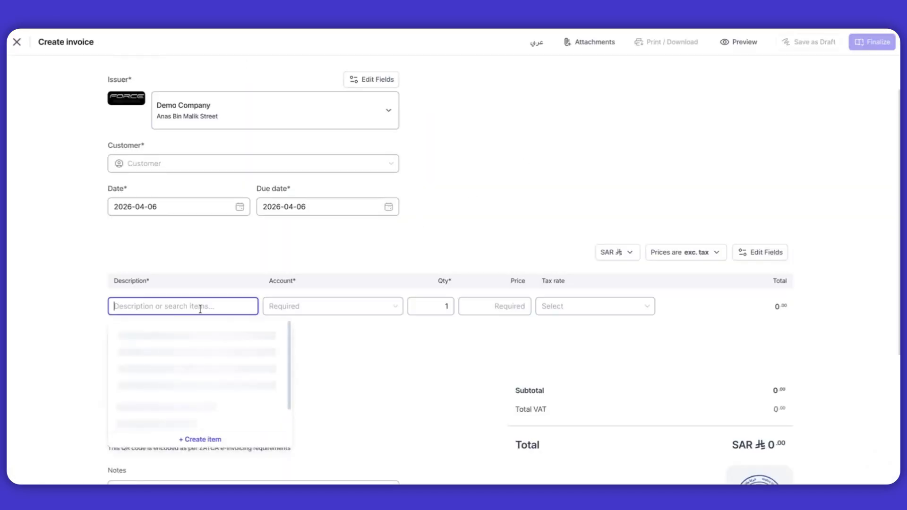
left_click(162, 333)
scroll(341, 352, "down", 1)
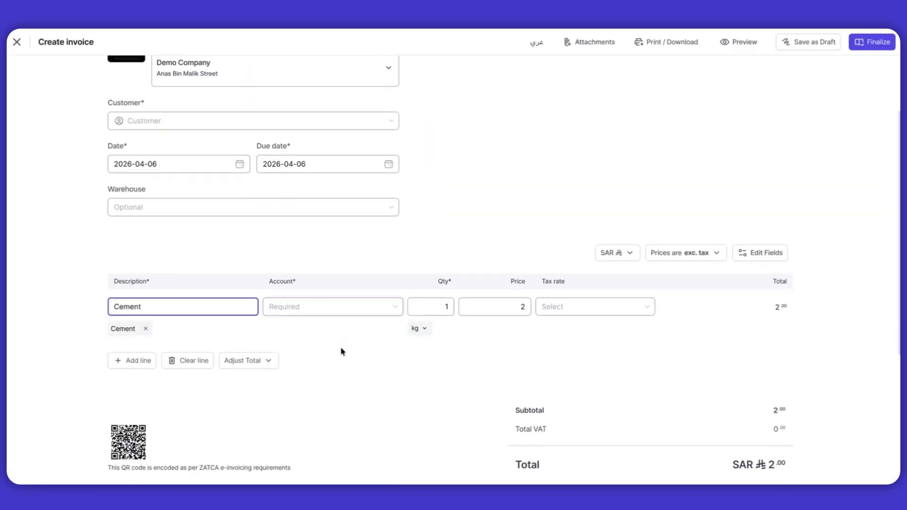
scroll(424, 331, "down", 1)
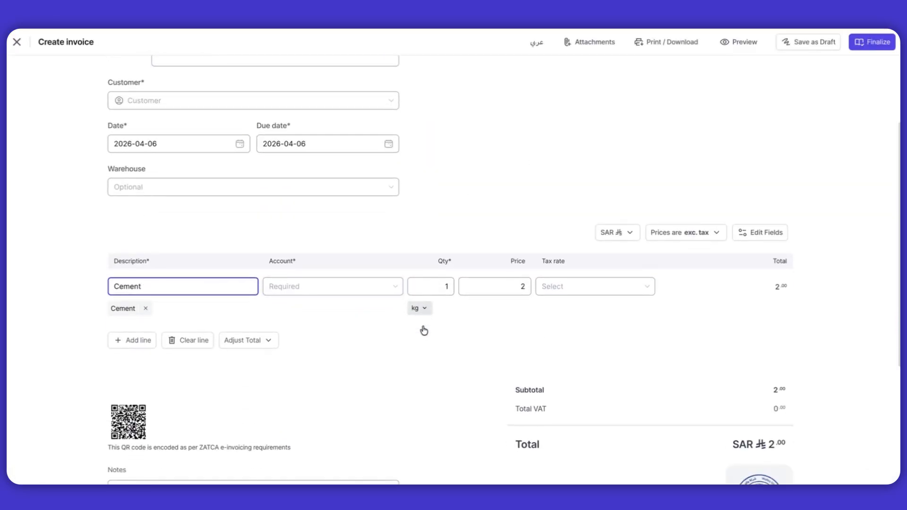
- Assign account 411 - Sales to the Cement line and set the invoice's warehouse to Primary Warehouse
left_click(357, 295)
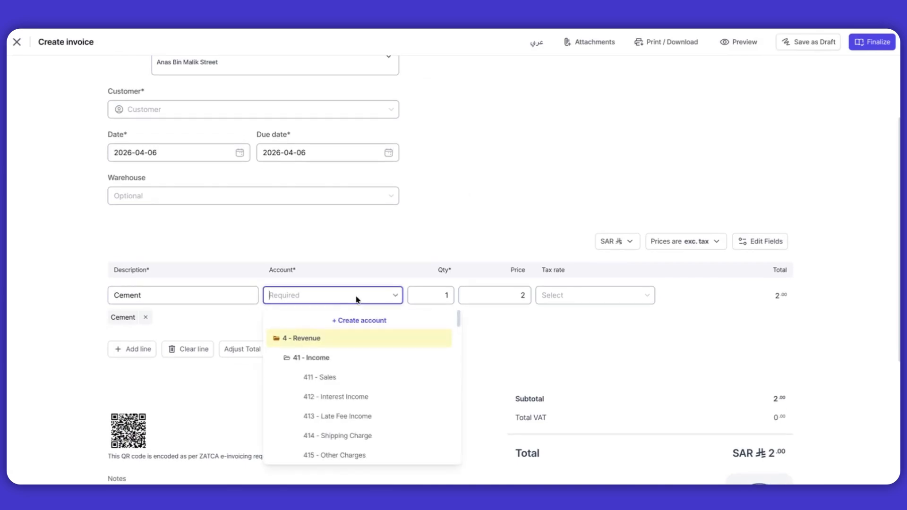
scroll(348, 245, "down", 1)
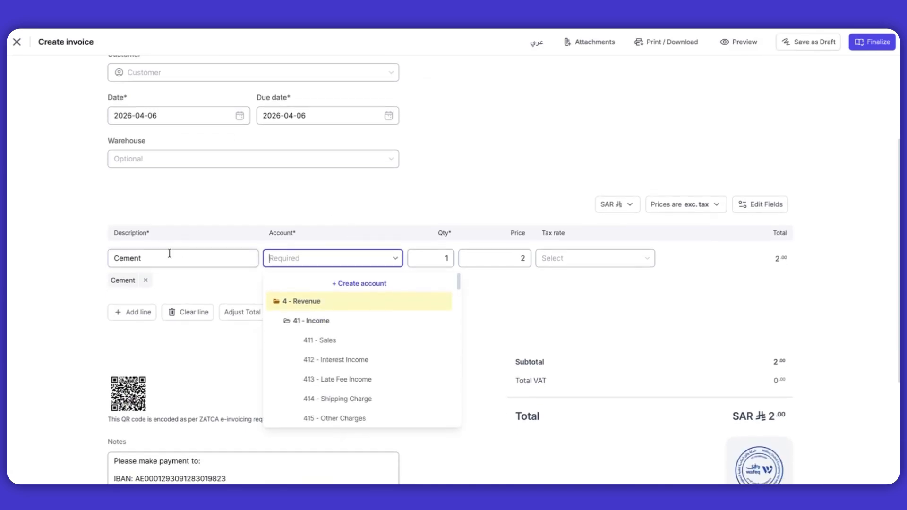
left_click(330, 340)
scroll(231, 221, "up", 1)
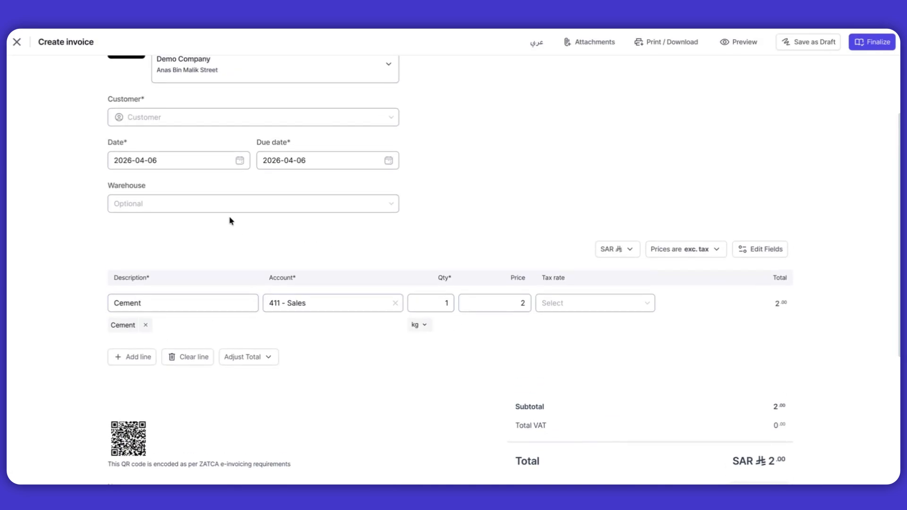
left_click(228, 199)
left_click(152, 253)
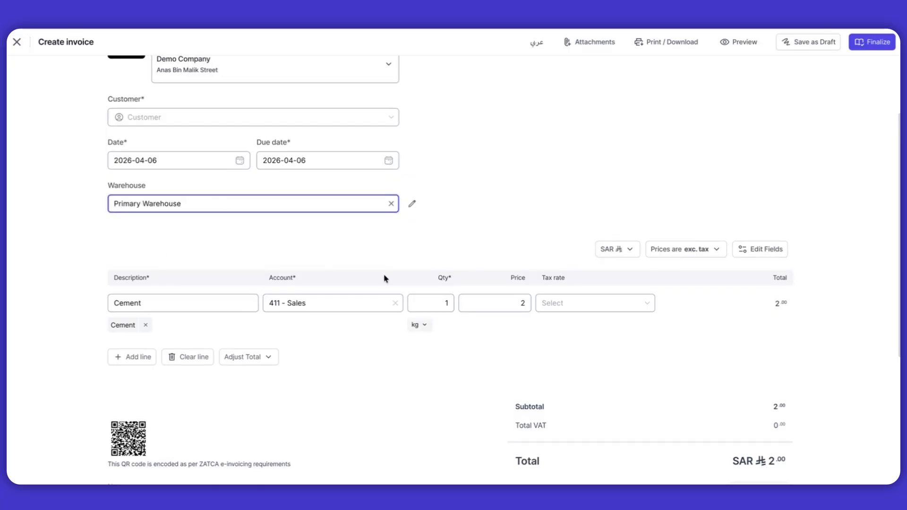
- Set the quantity of the Cement invoice line to 10 kg
scroll(448, 262, "down", 1)
scroll(501, 280, "up", 1)
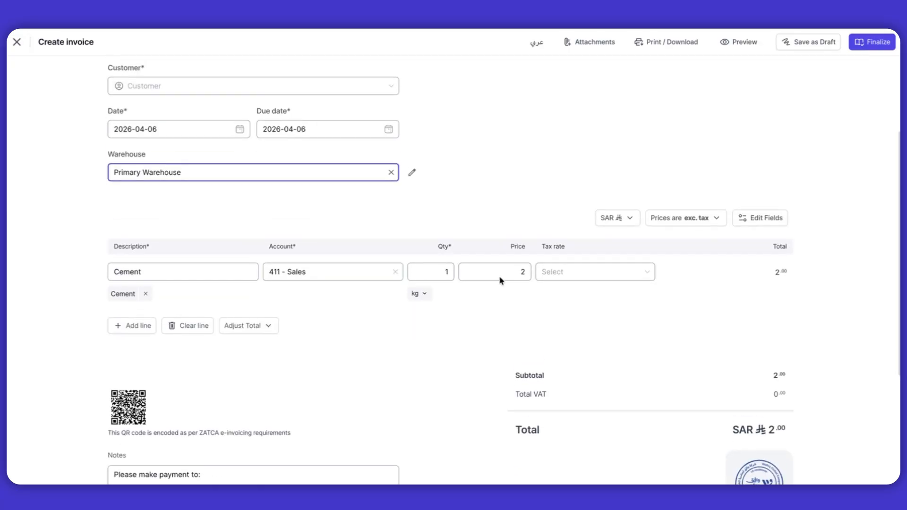
left_click(443, 274)
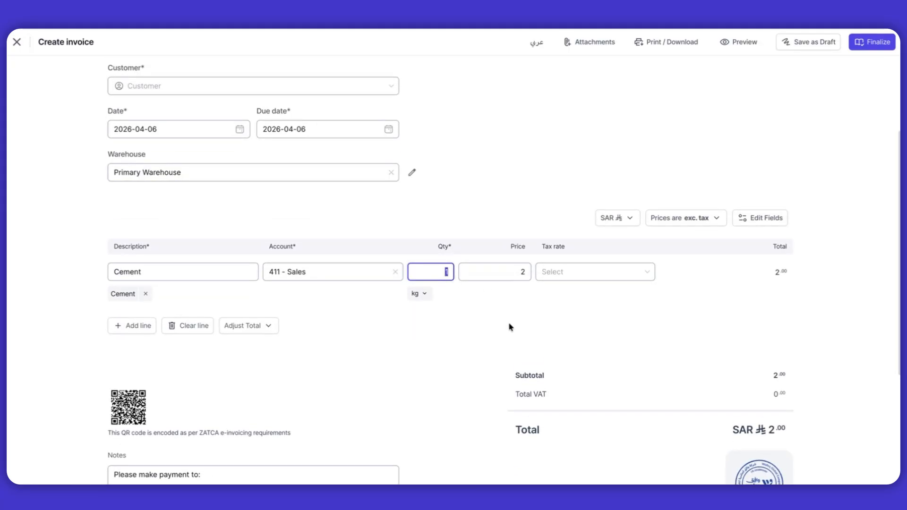
type("0")
left_click(478, 337)
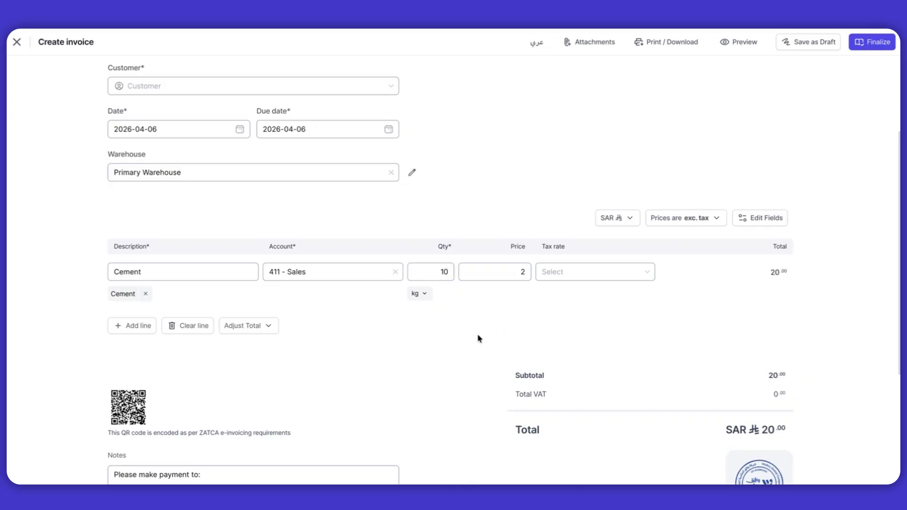
- Choose Axa as the customer and finalize the invoice without sending it by email
scroll(537, 330, "up", 2)
left_click(871, 43)
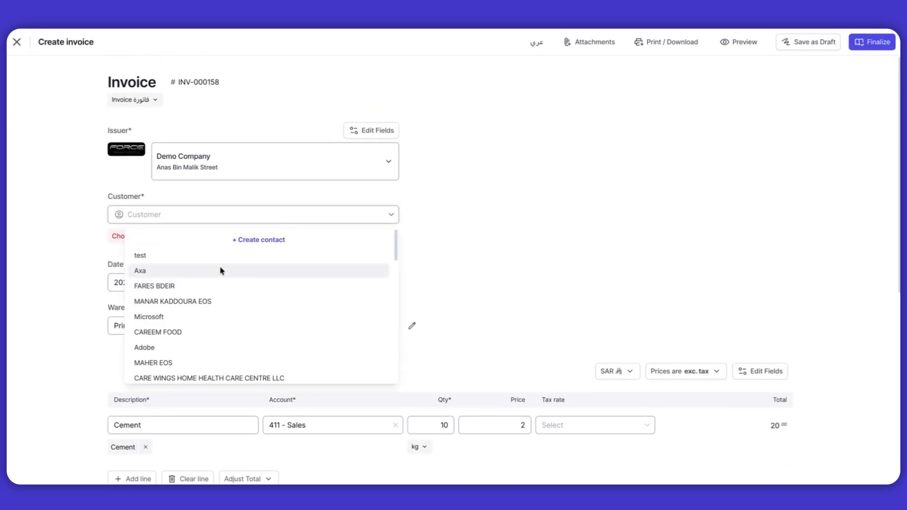
left_click(222, 270)
left_click(889, 45)
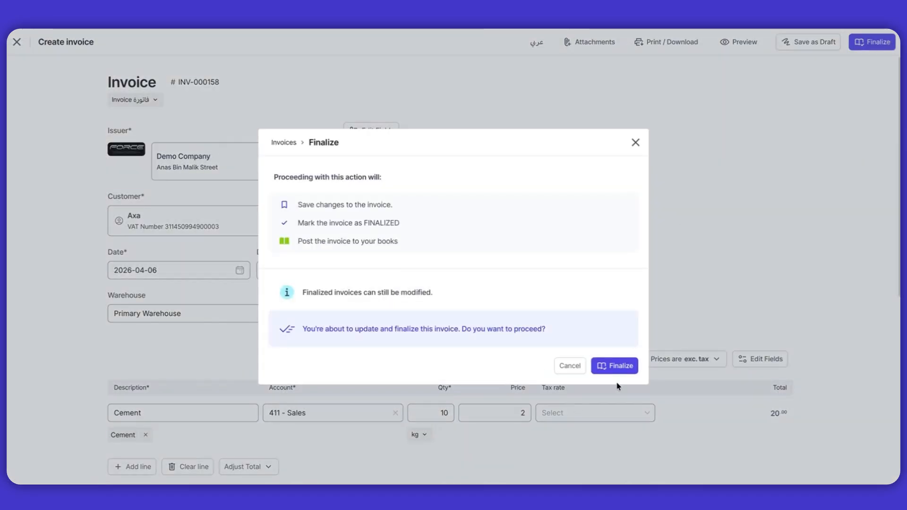
left_click(616, 369)
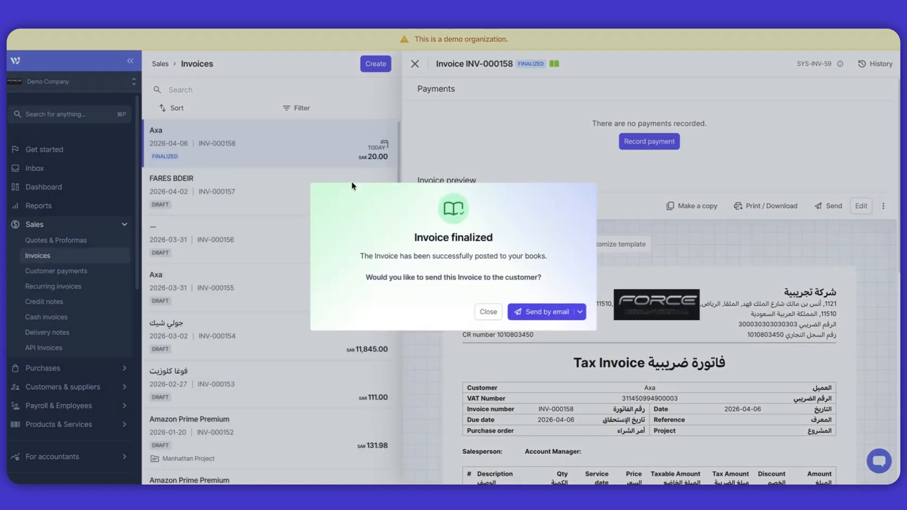
left_click(488, 311)
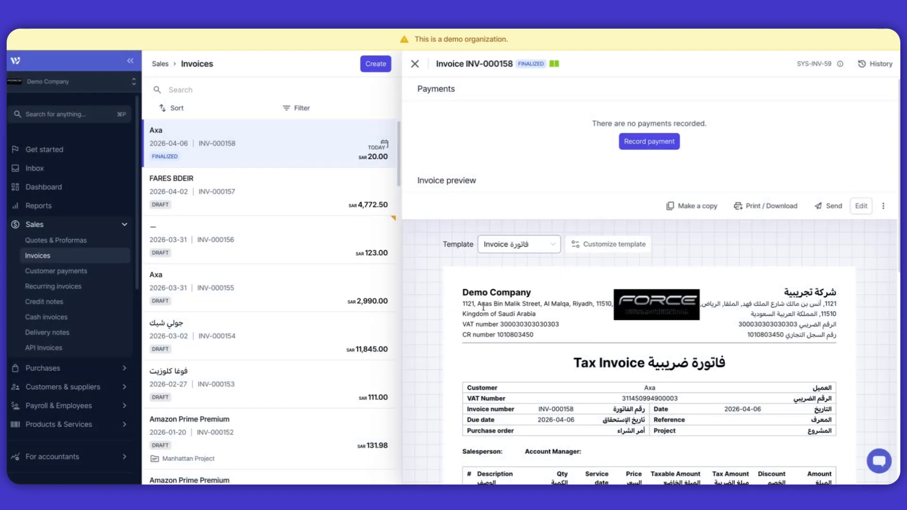
- Open the Inventory Movement report and examine the quantity change of Cement for the new invoice
left_click(69, 209)
scroll(671, 278, "down", 3)
left_click(678, 340)
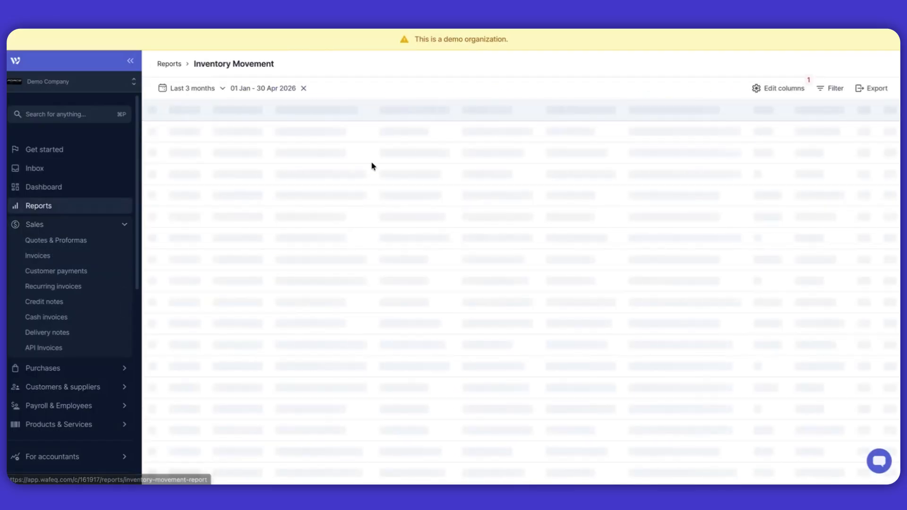
left_click(479, 179)
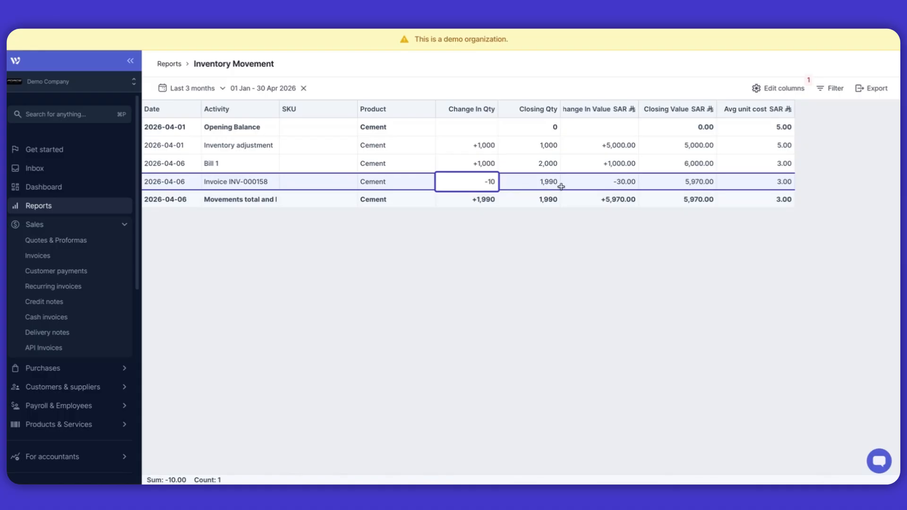
- Open the Cement item's units of measure for editing and examine the conversion factor for tons
scroll(71, 334, "down", 2)
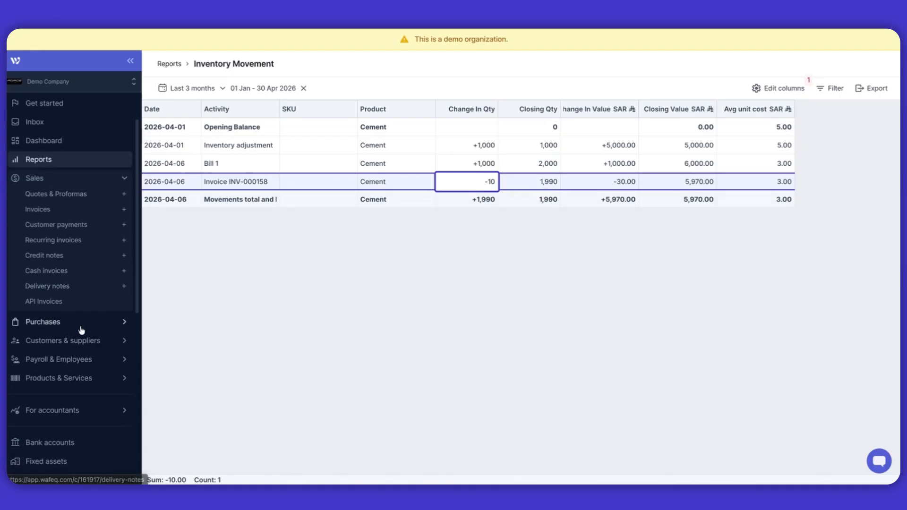
scroll(81, 330, "down", 1)
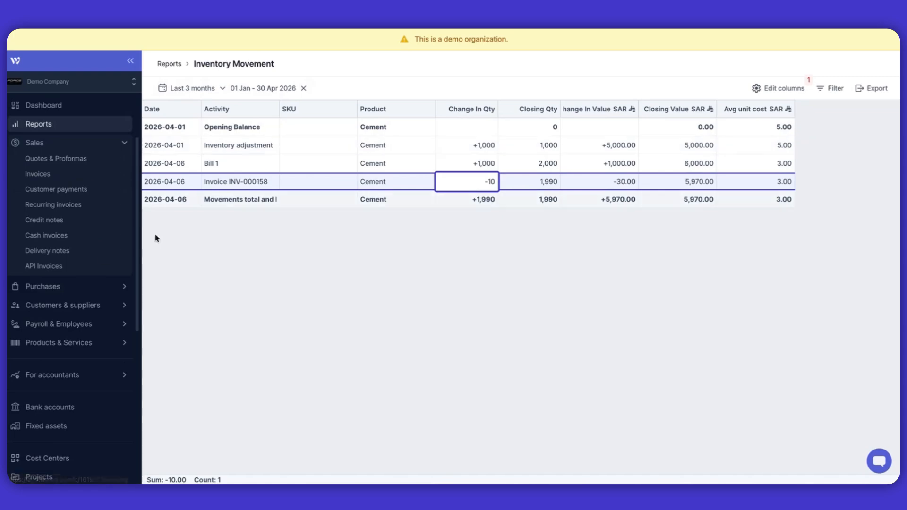
scroll(103, 307, "down", 1)
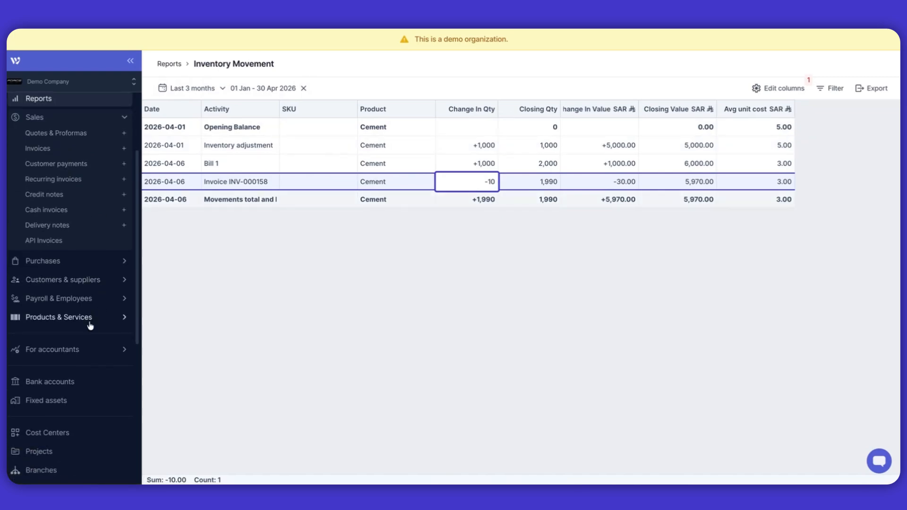
left_click(88, 317)
left_click(75, 210)
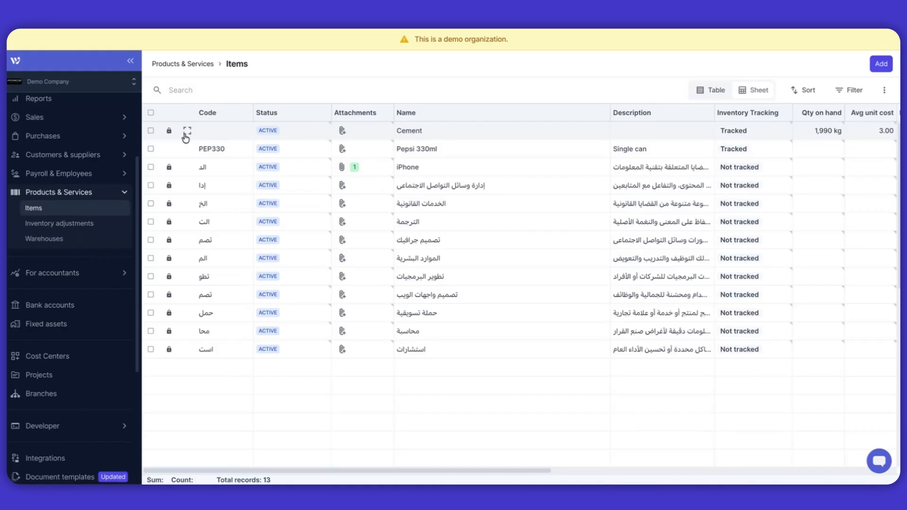
left_click(186, 134)
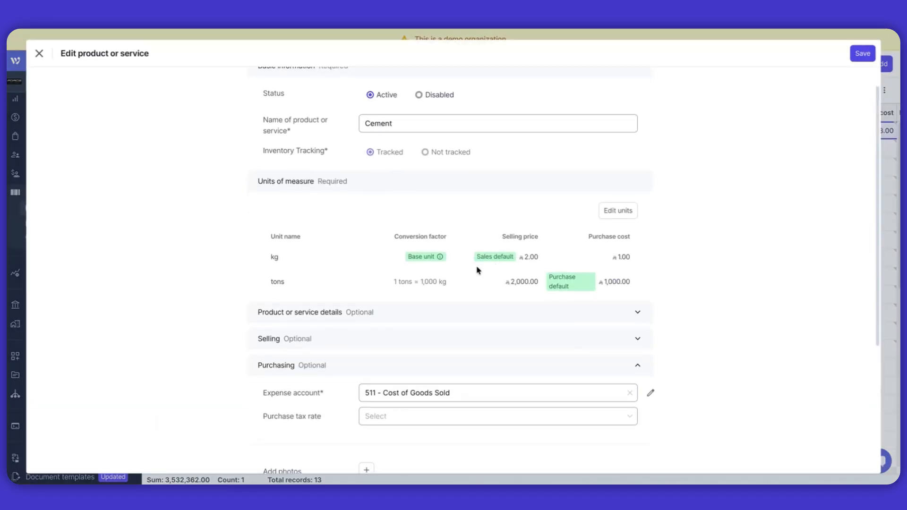
left_click(619, 216)
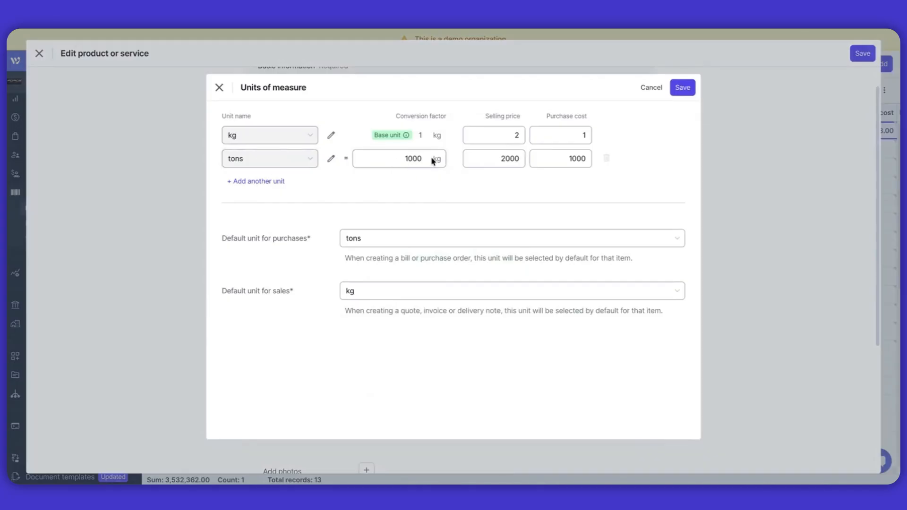
left_click_drag(424, 158, 446, 160)
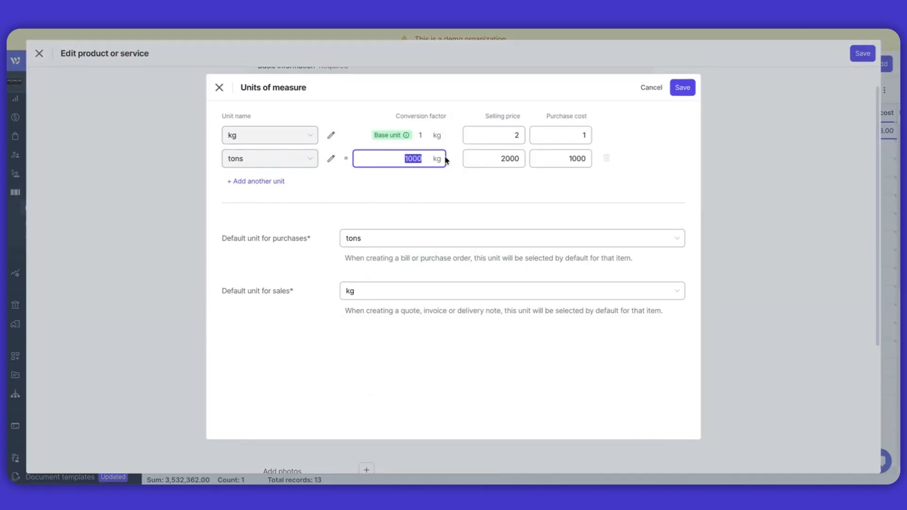
- Add blank unit rows below tons in the Cement units of measure and remove them again
left_click(264, 185)
left_click(263, 186)
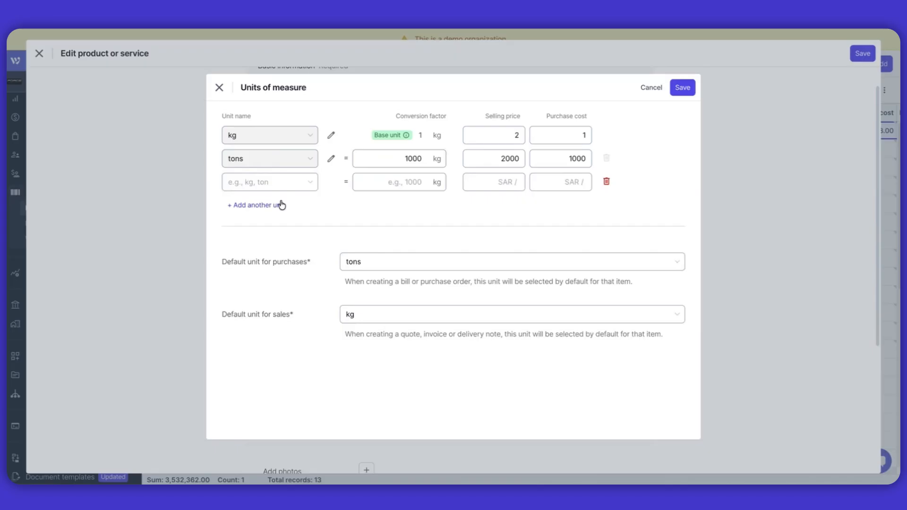
left_click(281, 205)
left_click(608, 205)
left_click(607, 182)
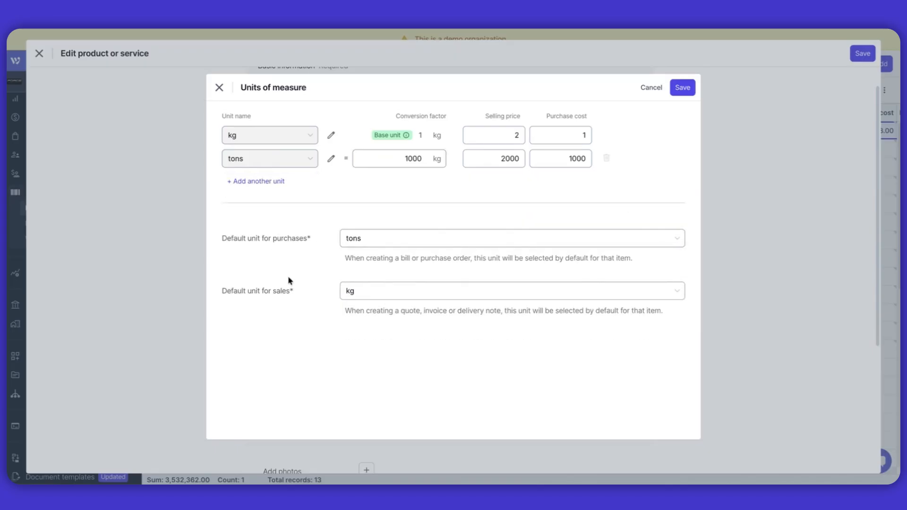